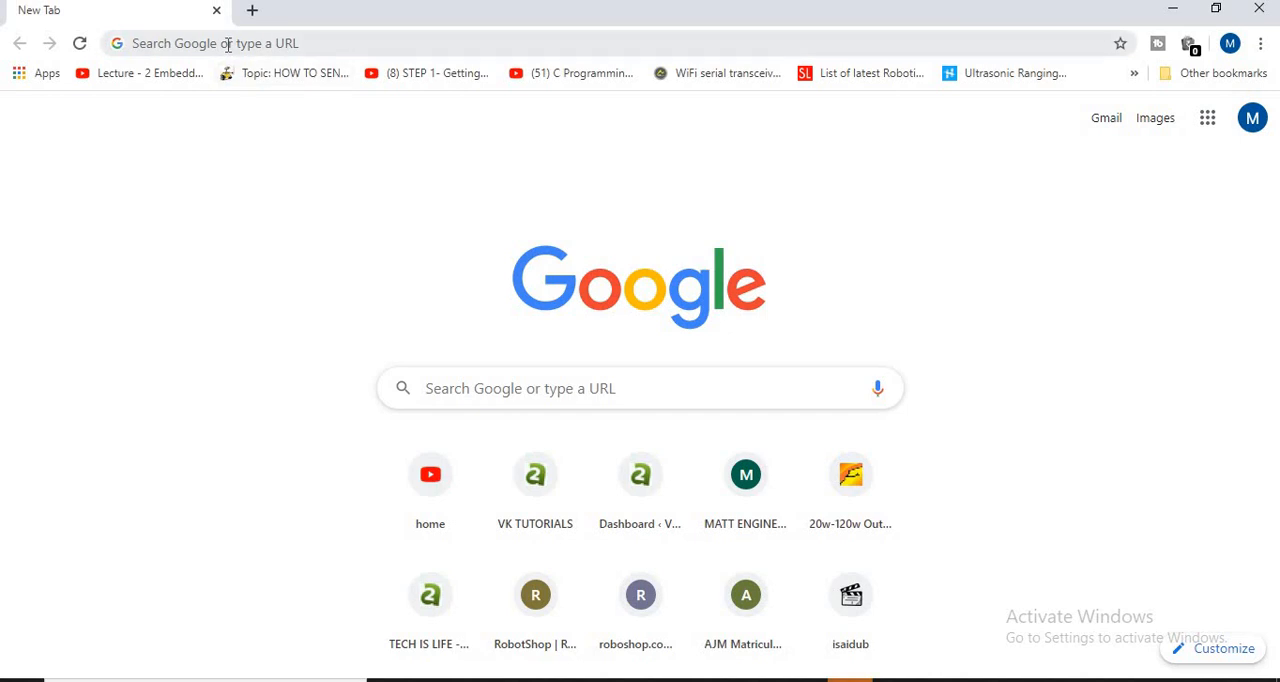
- Search Google for "codeblocks"
{"action": "left_click", "coordinate": [228, 45]}
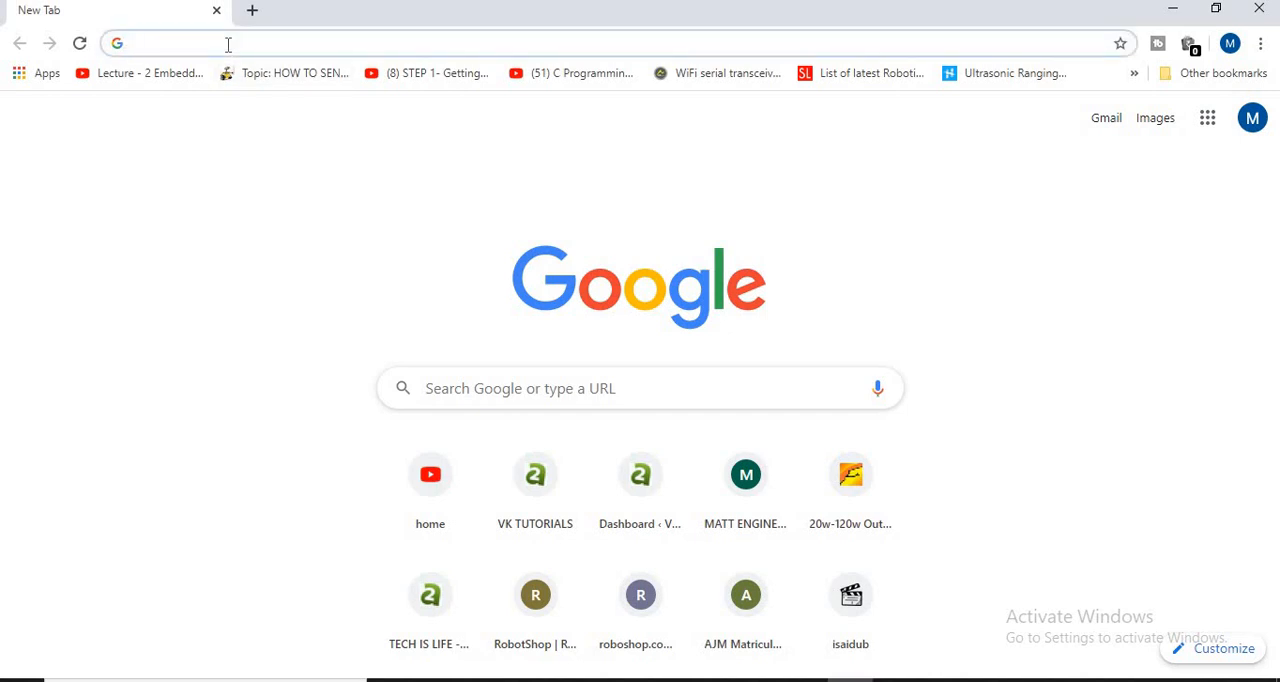
{"action": "type", "text": "code"}
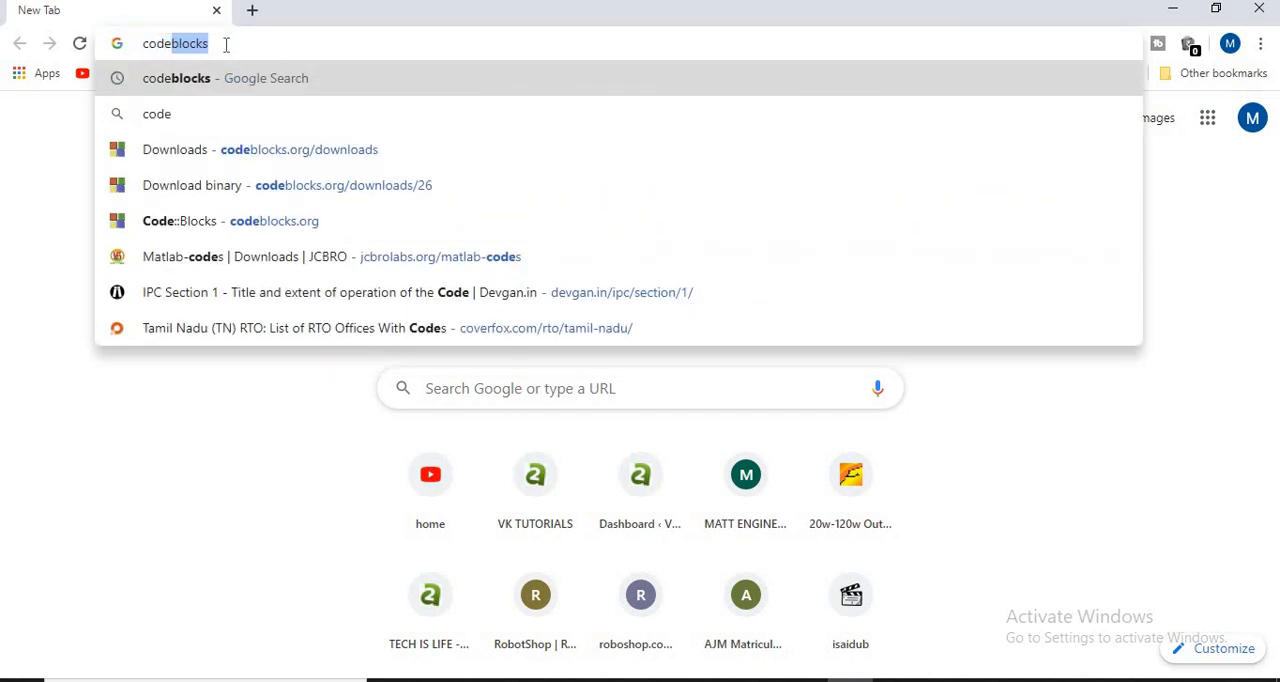
{"action": "type", "text": "blocks"}
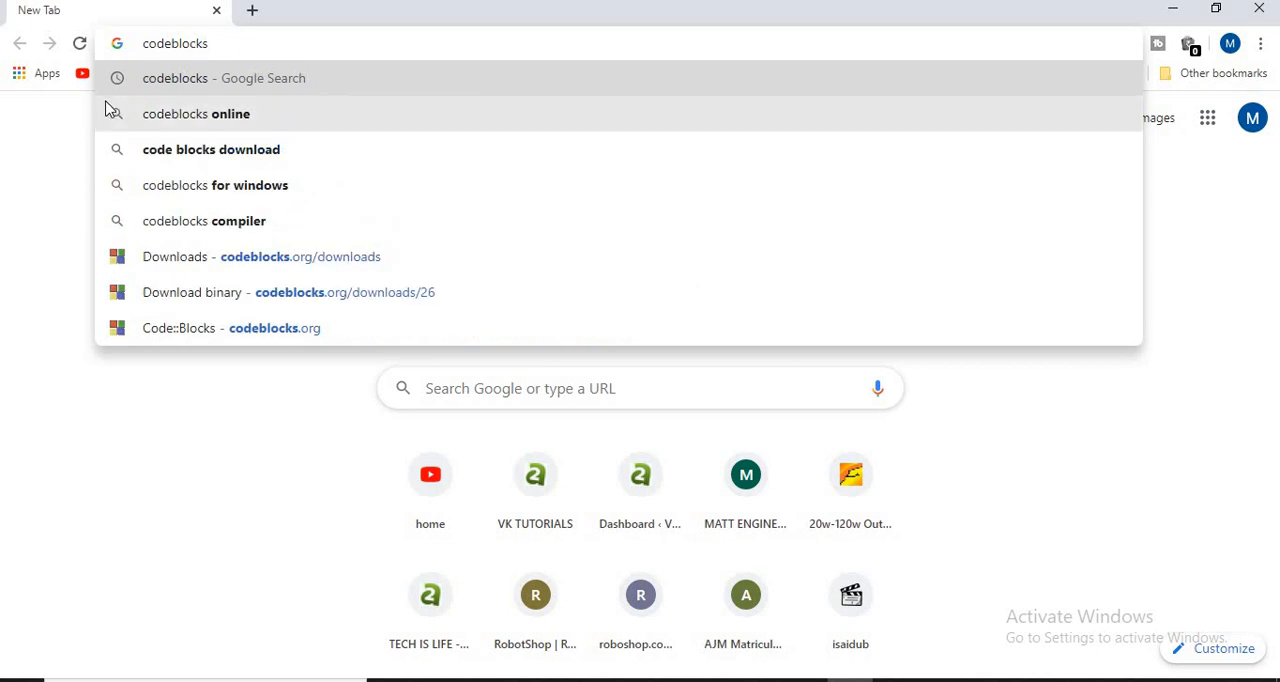
{"action": "left_click", "coordinate": [66, 126]}
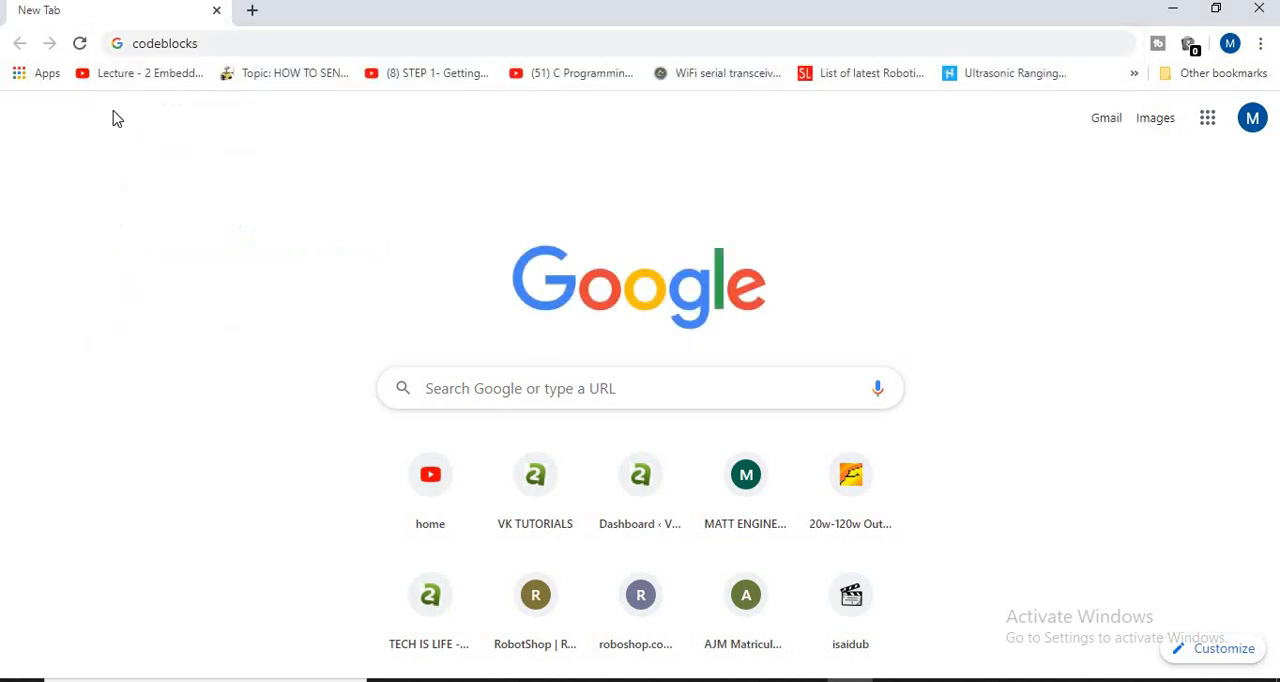
{"action": "left_click", "coordinate": [218, 45]}
{"action": "left_click", "coordinate": [213, 46]}
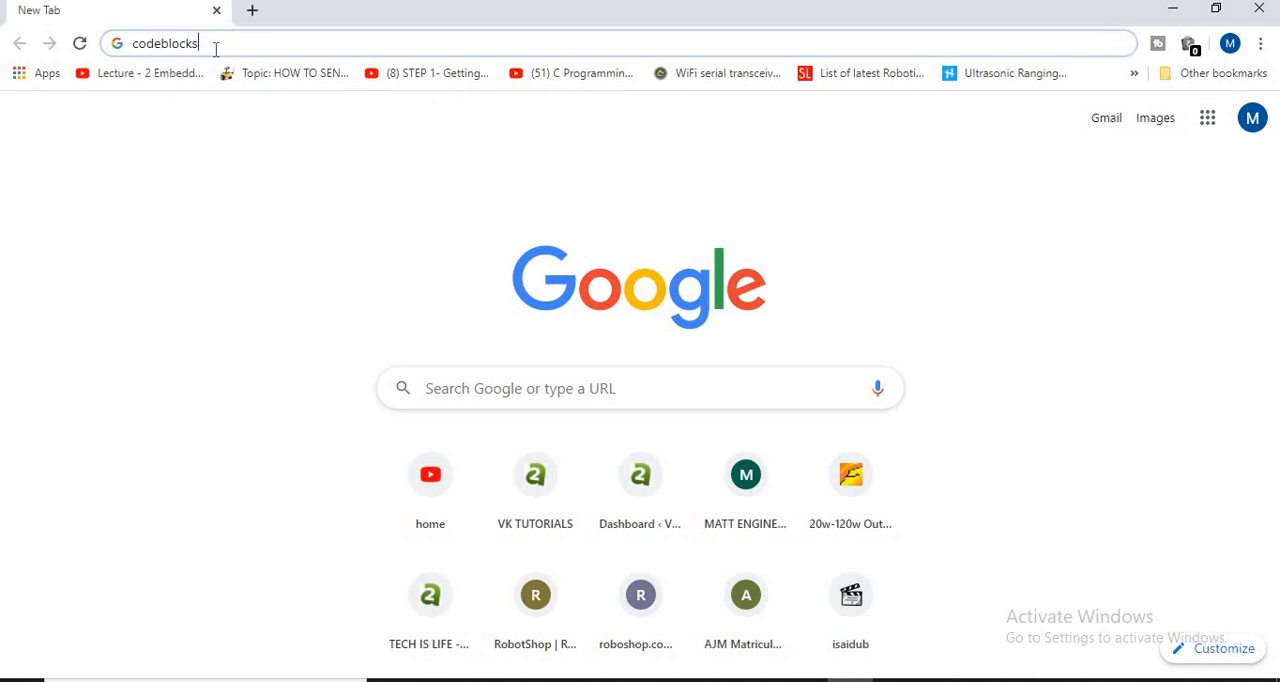
{"action": "key", "text": "Return"}
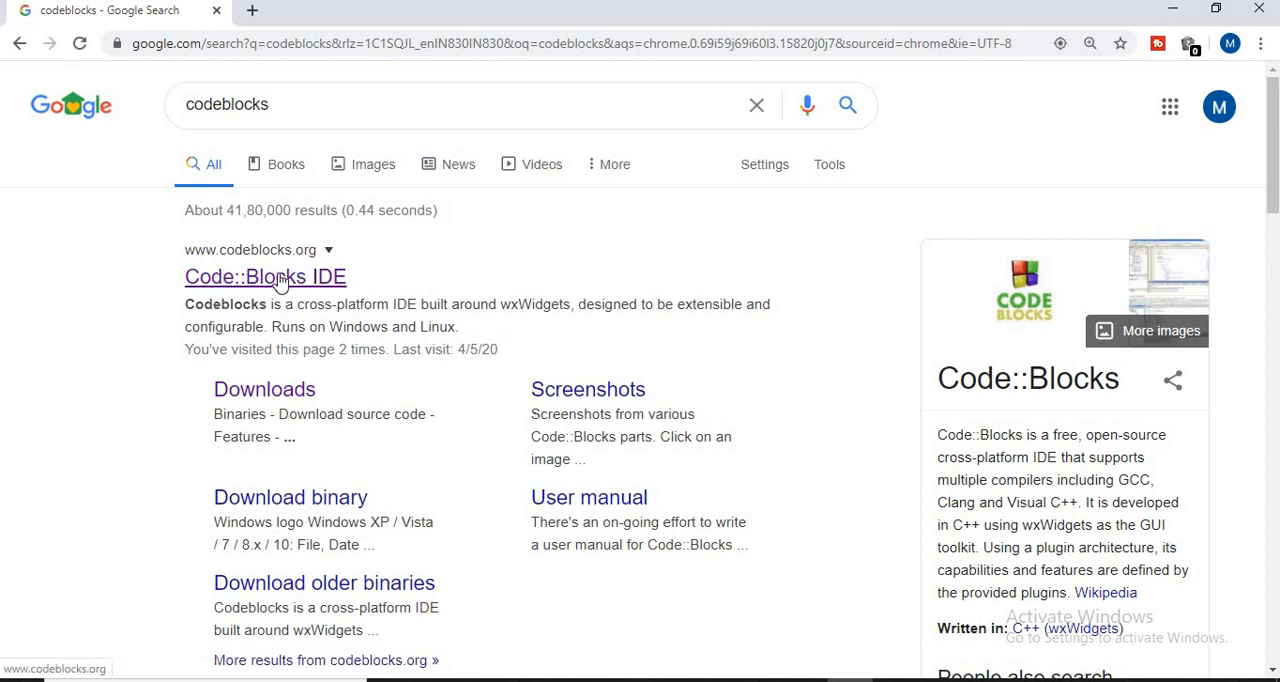
- Open the Code::Blocks IDE website and go through its downloads section to the binary release page
{"action": "left_click", "coordinate": [280, 282]}
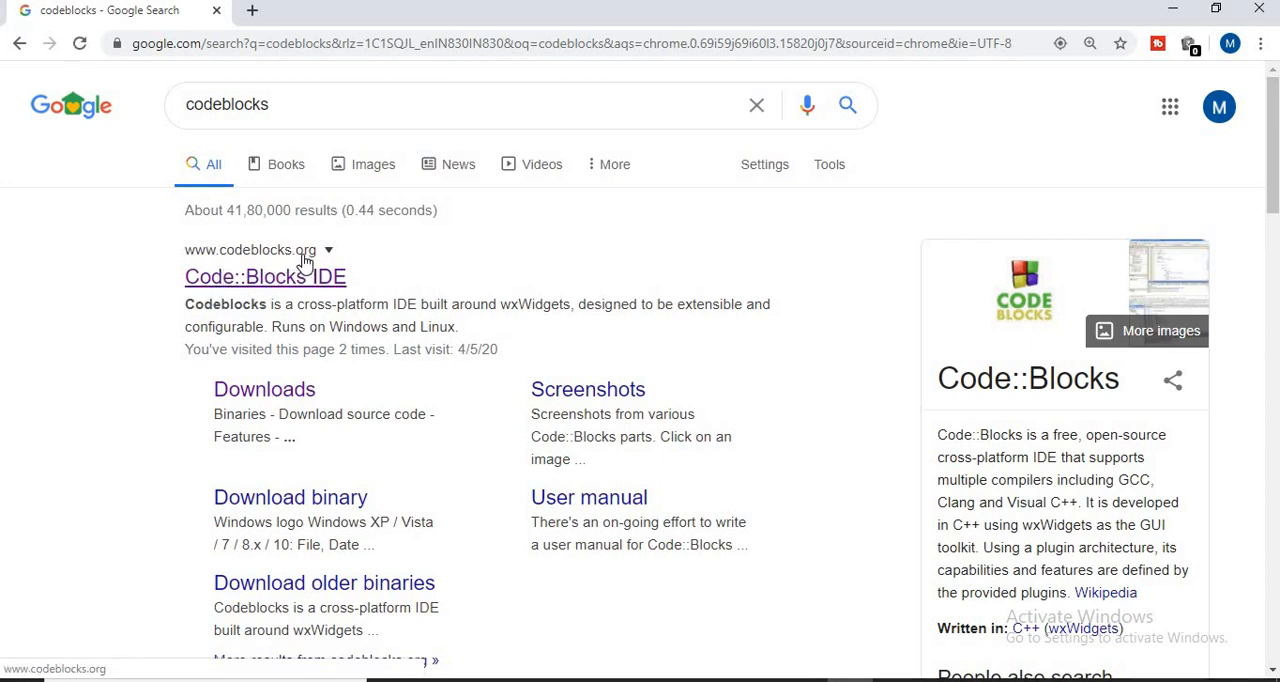
{"action": "left_click", "coordinate": [280, 280]}
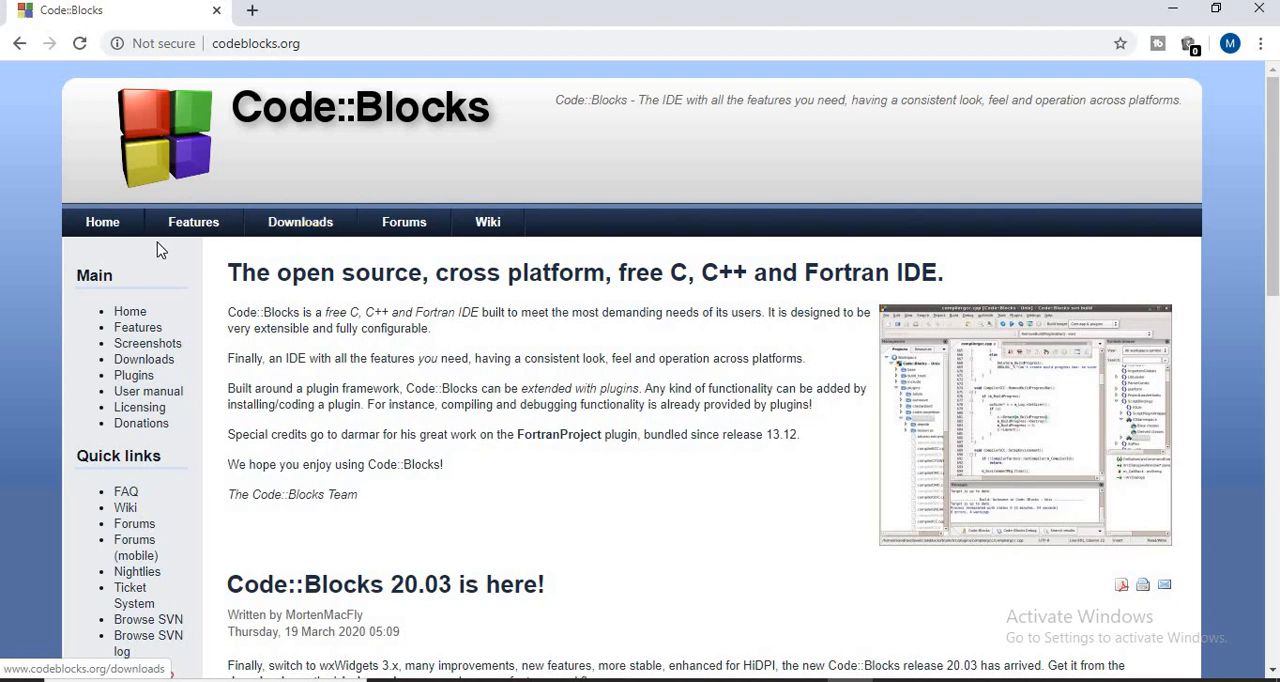
{"action": "left_click", "coordinate": [305, 238]}
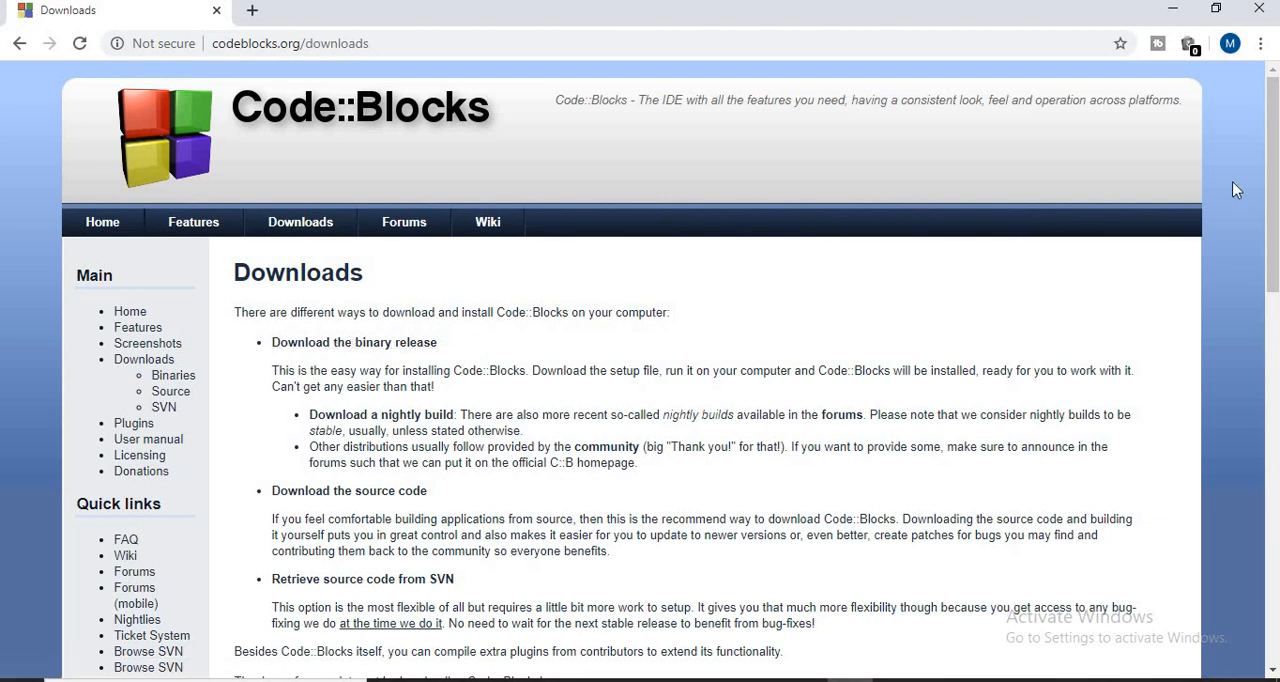
{"action": "left_click_drag", "start_coordinate": [1270, 192], "coordinate": [1262, 228]}
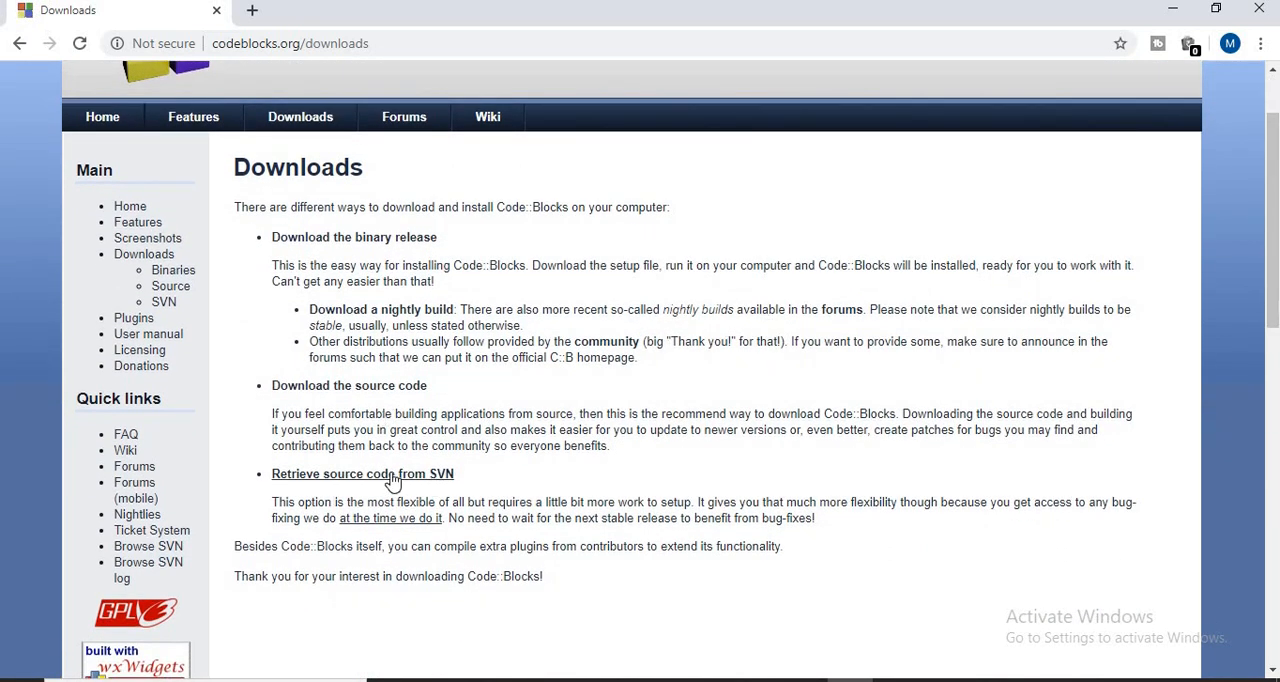
{"action": "left_click", "coordinate": [387, 240]}
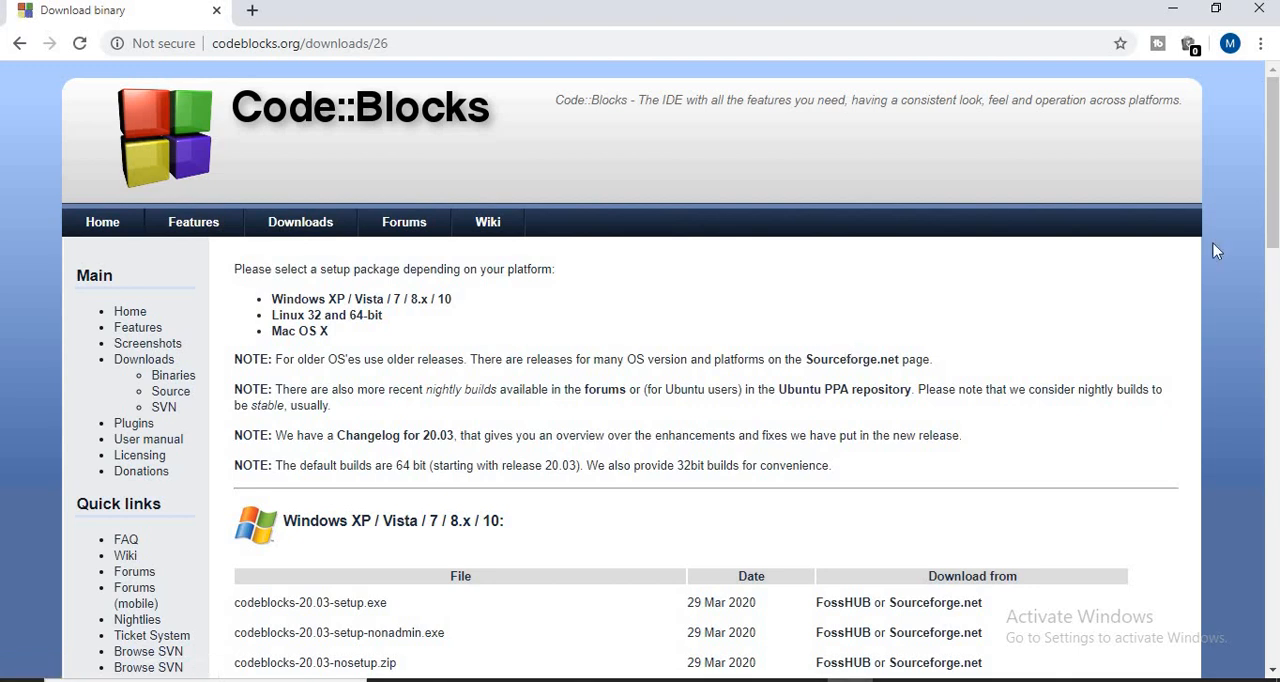
- Request codeblocks-20.03mingw-setup.exe from Sourceforge.net in the Windows package list, and cancel saving the file
{"action": "left_click_drag", "start_coordinate": [1278, 215], "coordinate": [1274, 431]}
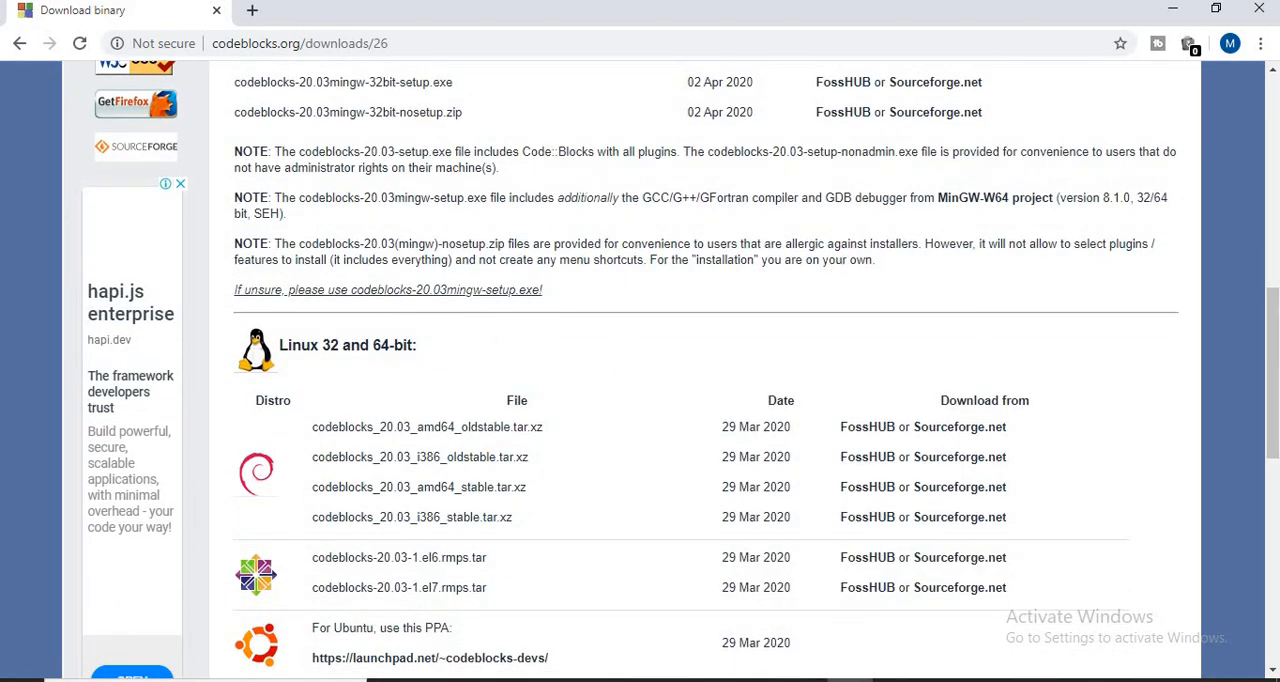
{"action": "left_click_drag", "start_coordinate": [1276, 418], "coordinate": [1272, 238]}
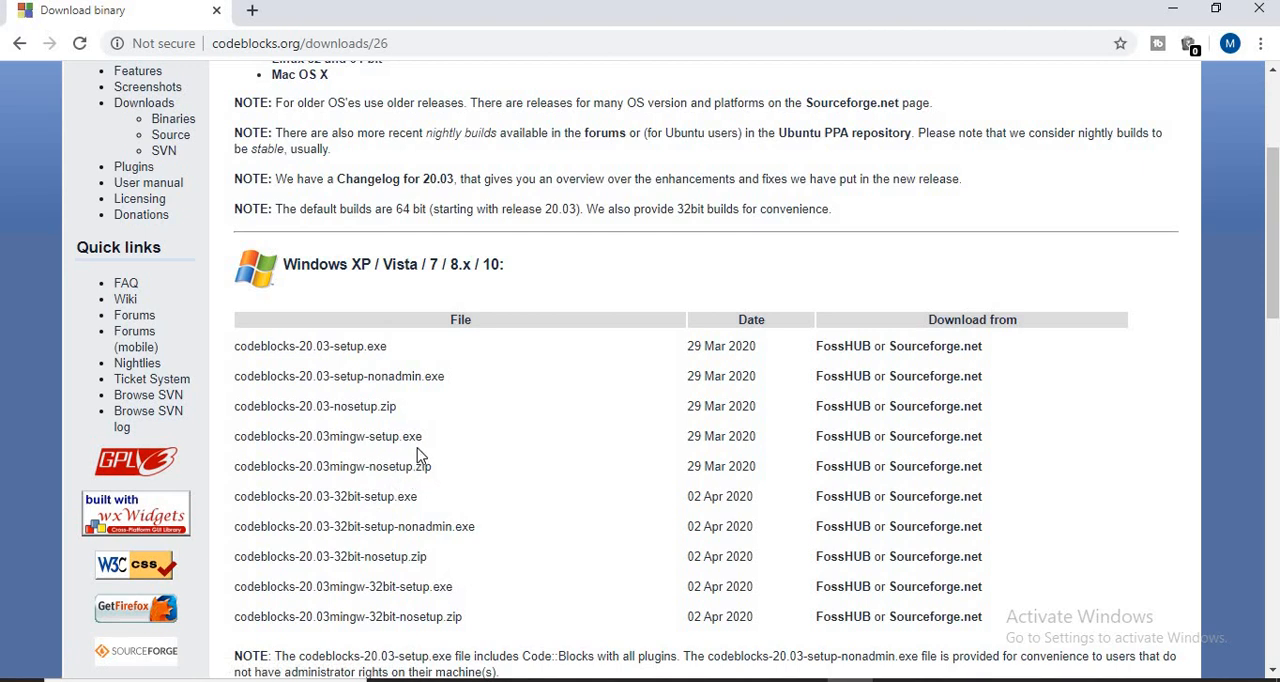
{"action": "left_click", "coordinate": [935, 444]}
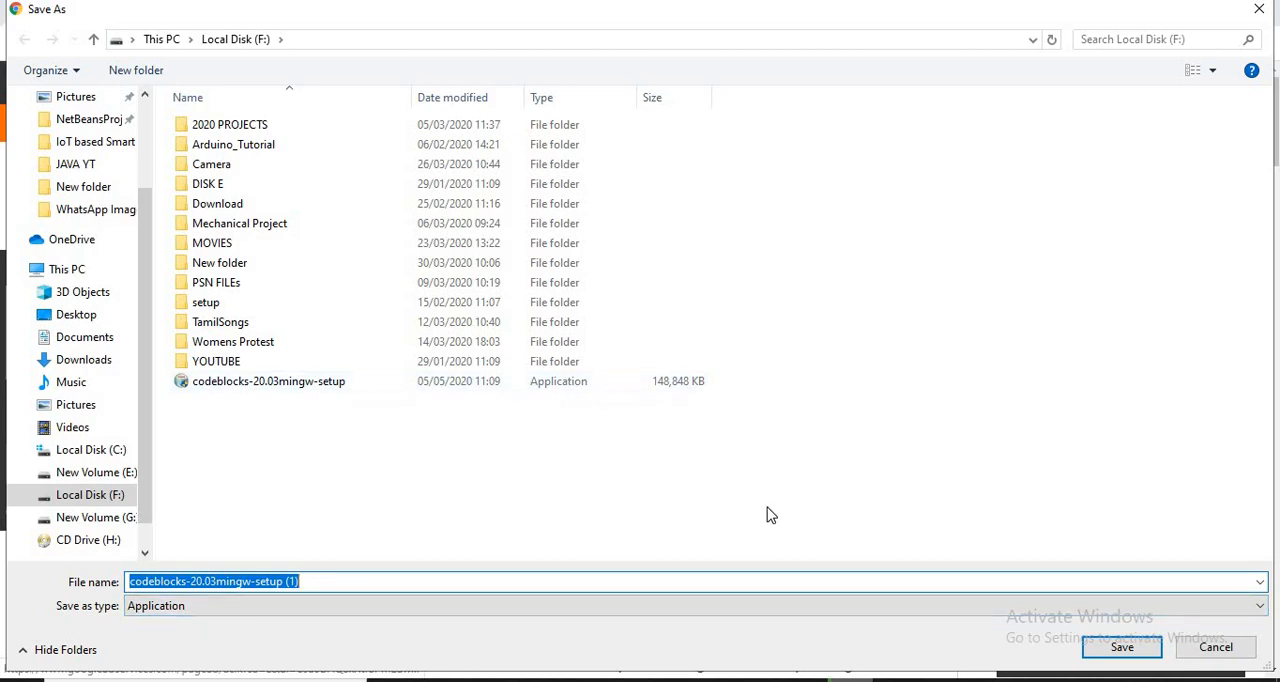
{"action": "left_click", "coordinate": [1215, 648]}
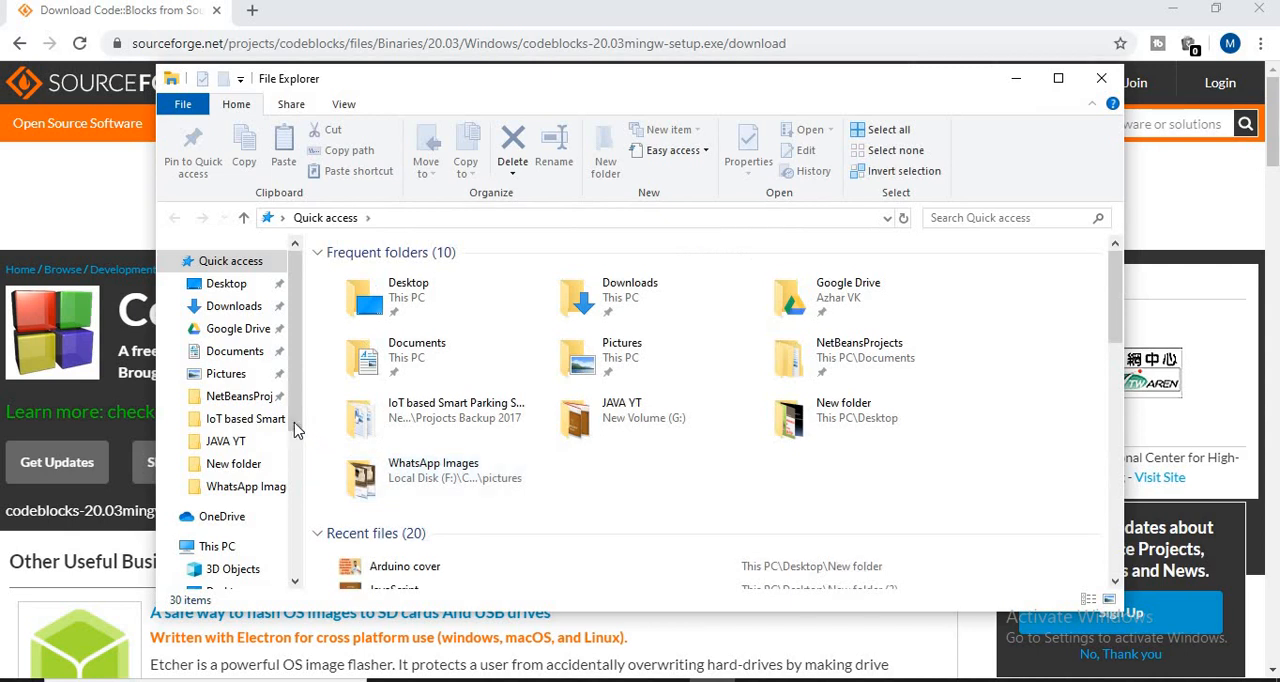
- Browse to Local Disk (F:) in File Explorer and run the codeblocks-20.03mingw-setup installer
{"action": "left_click_drag", "start_coordinate": [295, 430], "coordinate": [295, 516]}
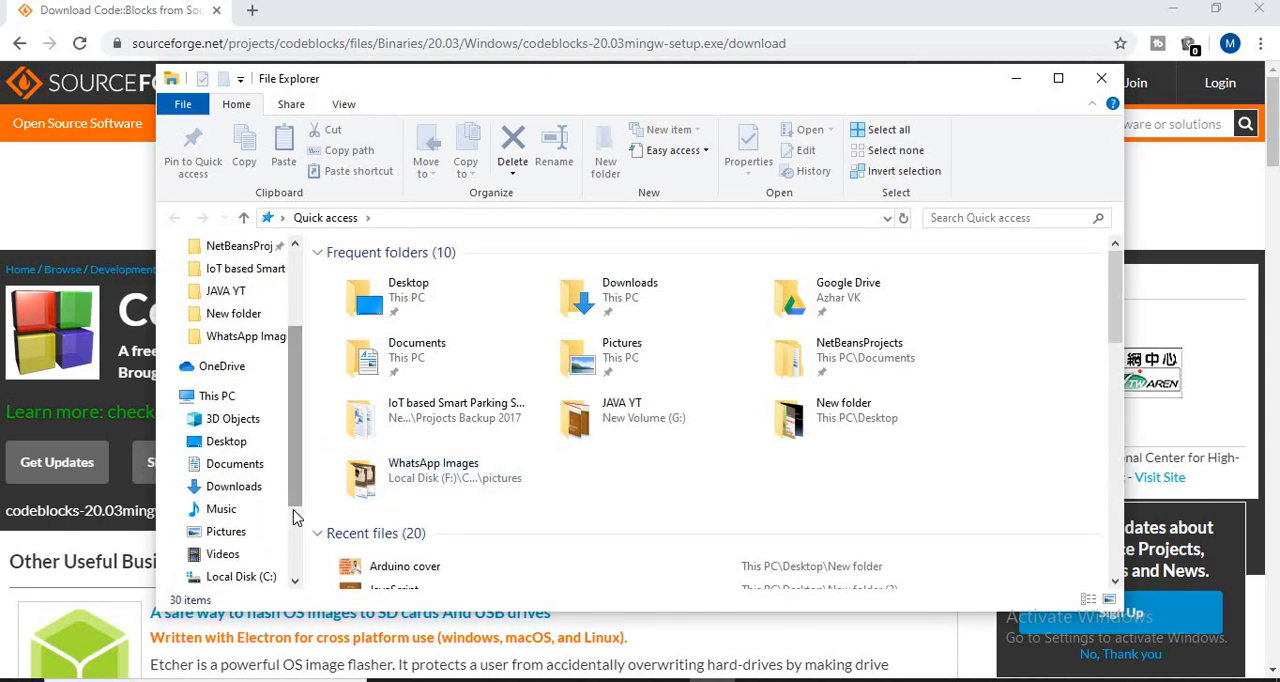
{"action": "scroll", "coordinate": [250, 495], "scroll_direction": "down", "scroll_amount": 2}
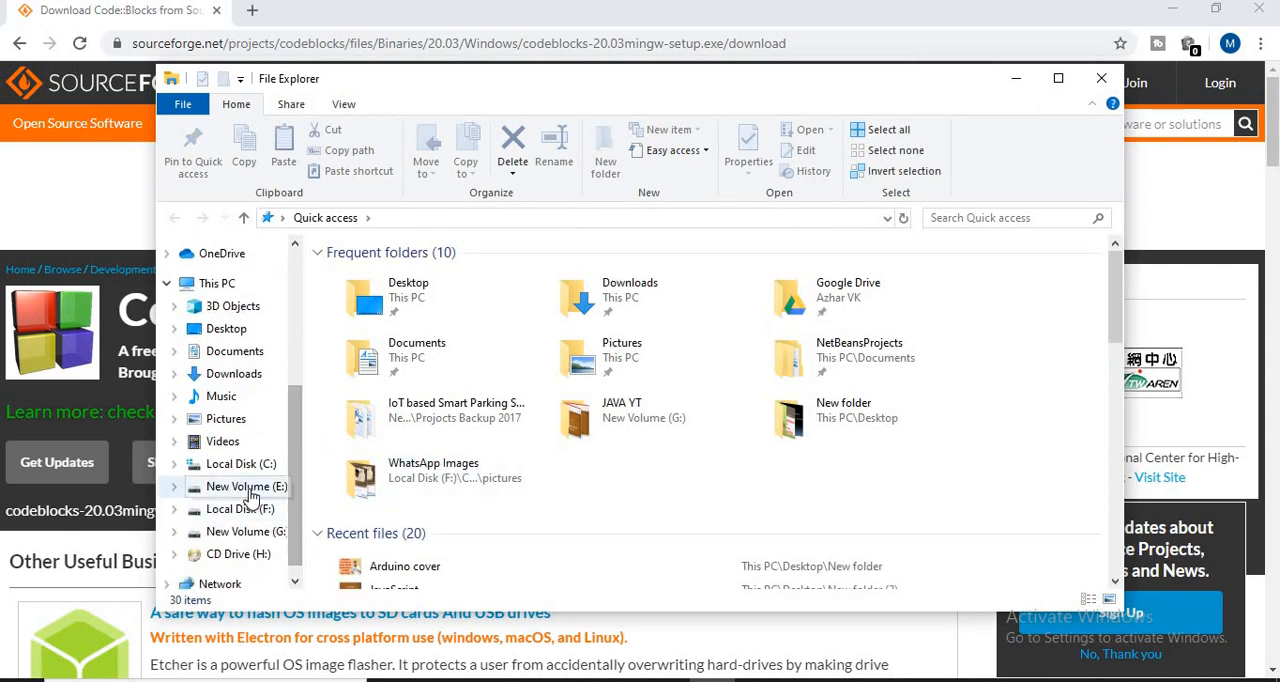
{"action": "left_click", "coordinate": [240, 509]}
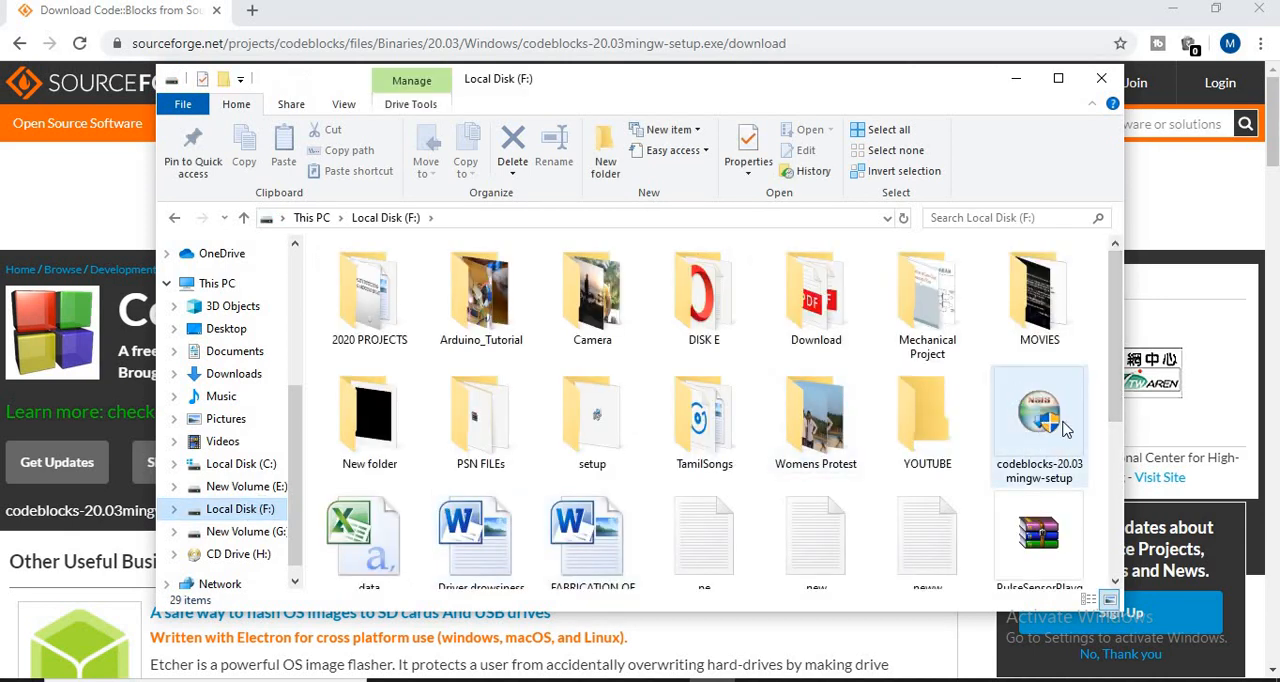
{"action": "left_click", "coordinate": [1010, 432]}
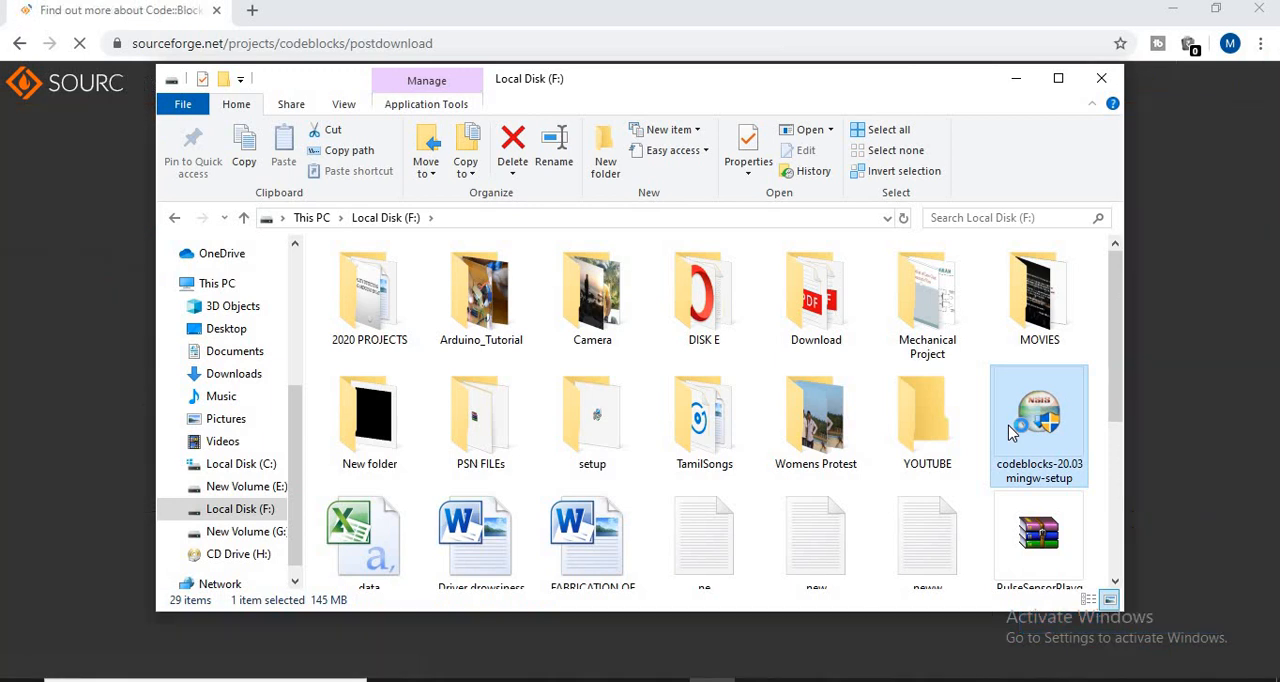
{"action": "double_click", "coordinate": [1010, 432]}
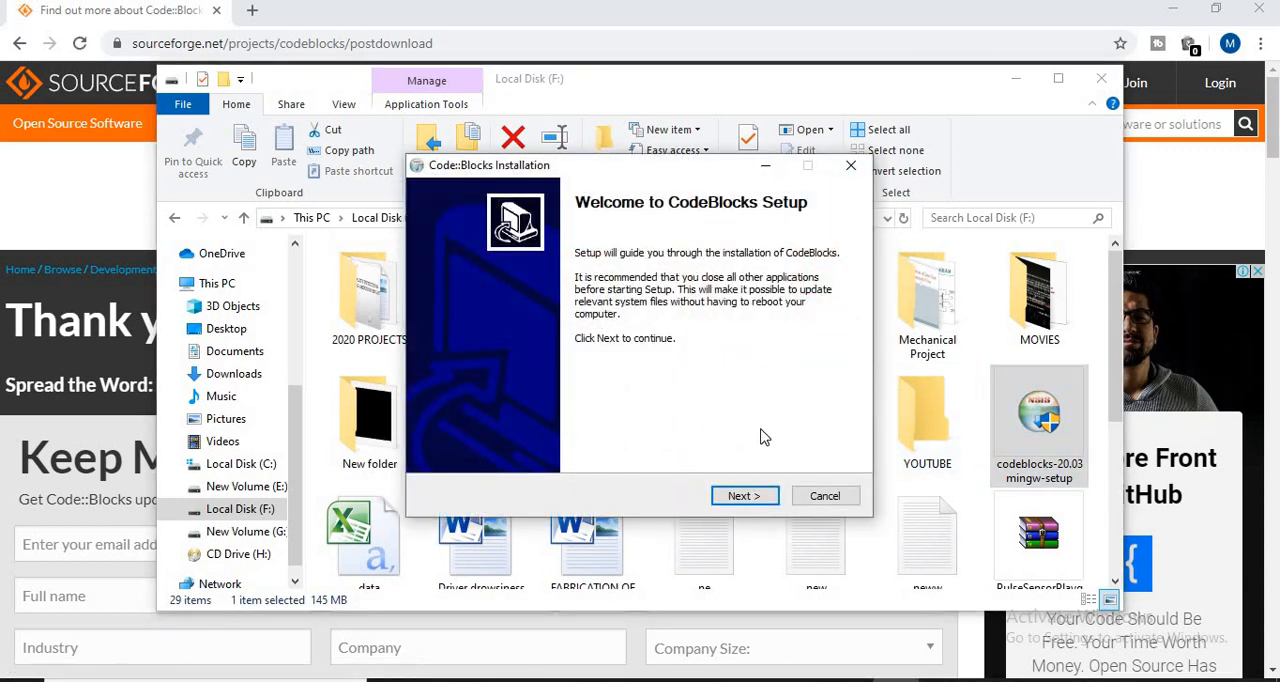
- Accept the license and install the full set of components into C:\Program Files\CodeBlocks
{"action": "left_click", "coordinate": [743, 497]}
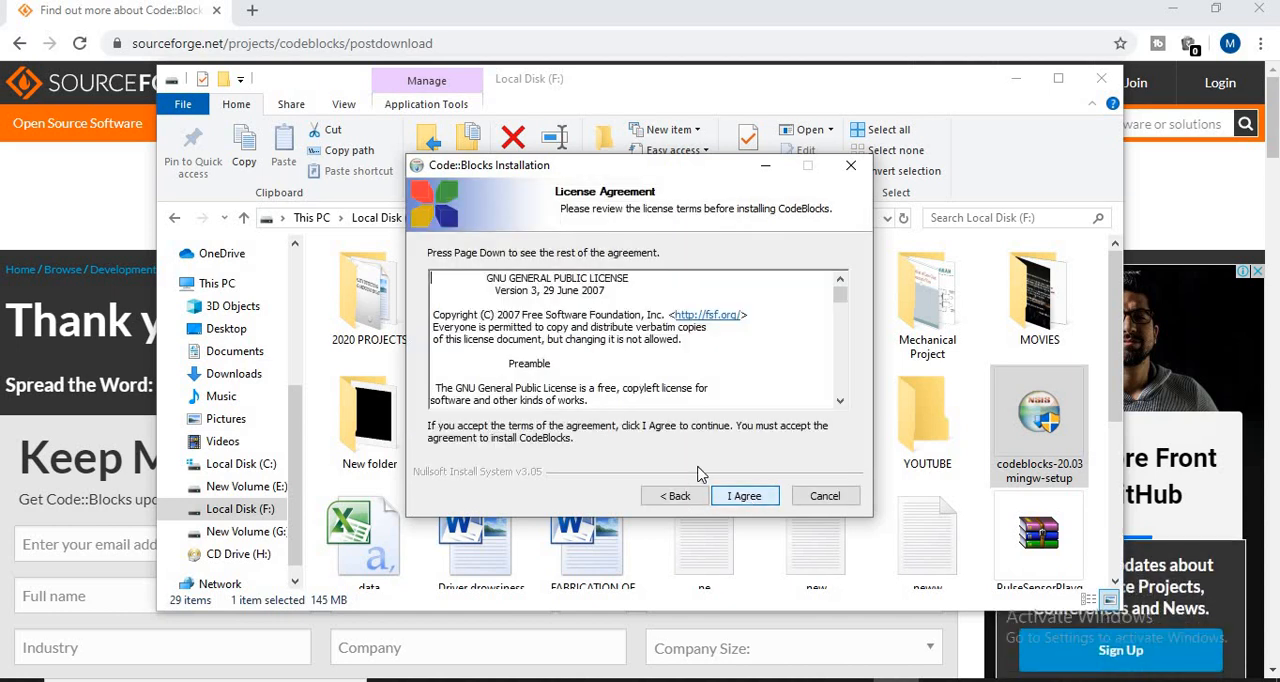
{"action": "left_click", "coordinate": [743, 497]}
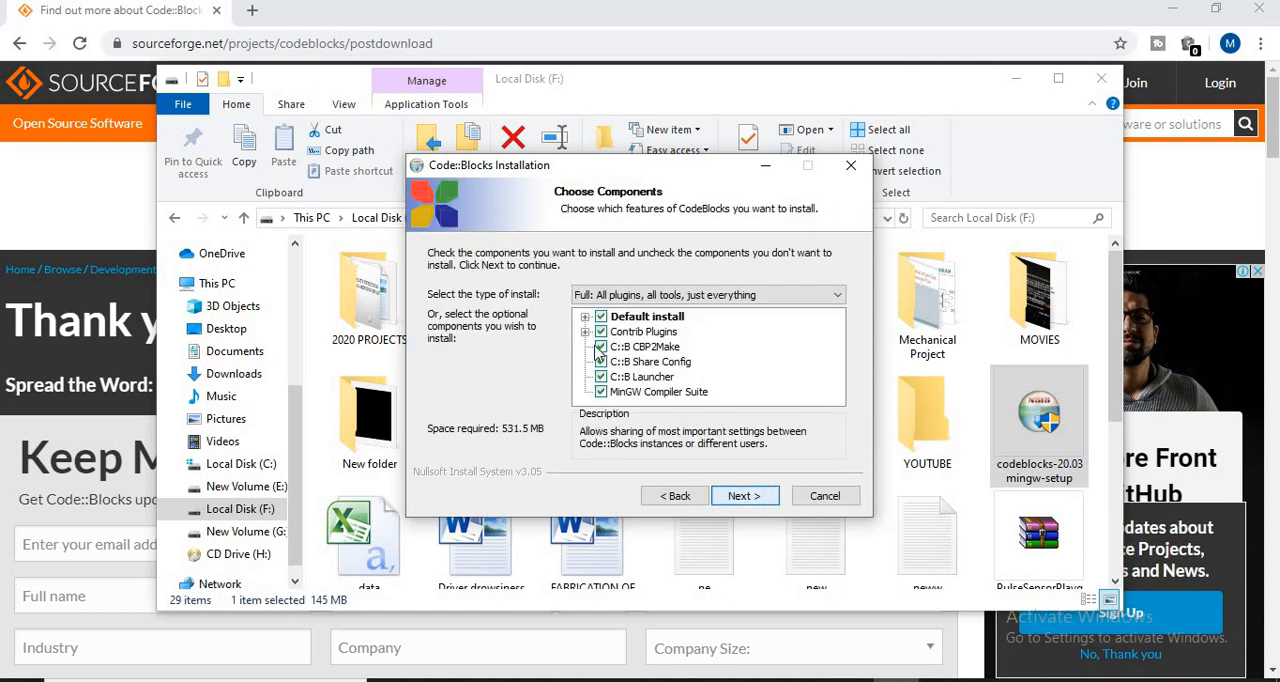
{"action": "left_click", "coordinate": [743, 496]}
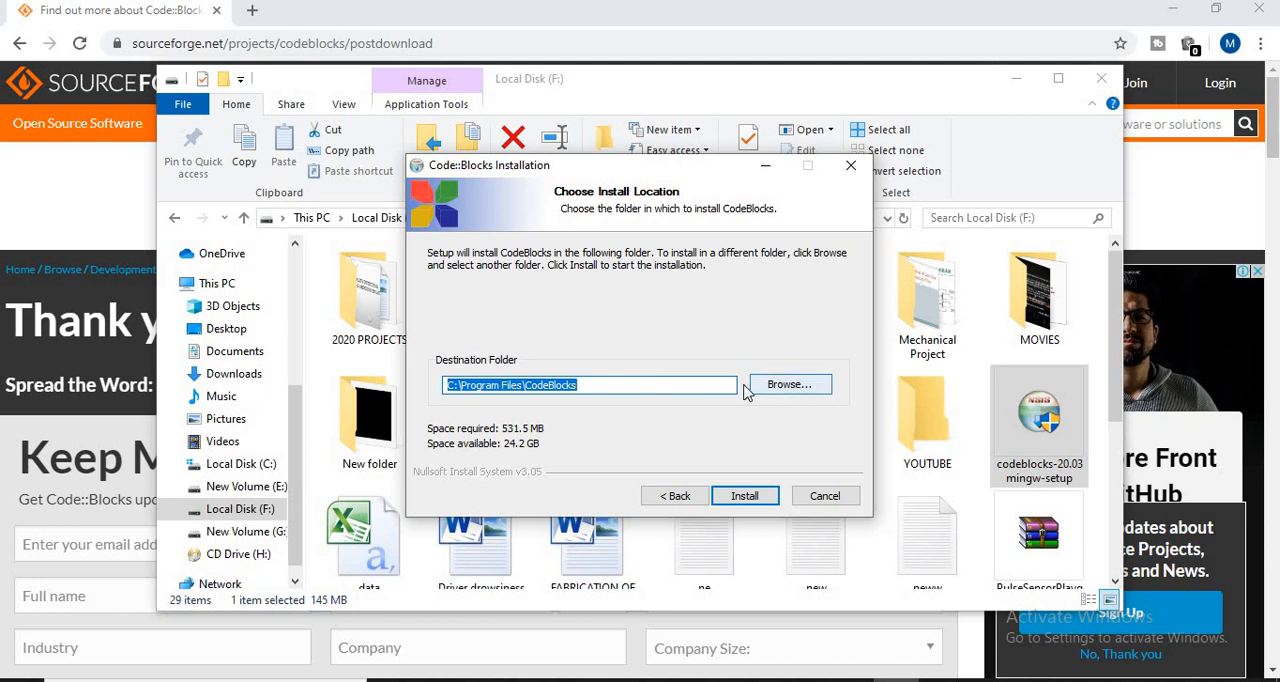
{"action": "left_click", "coordinate": [742, 500]}
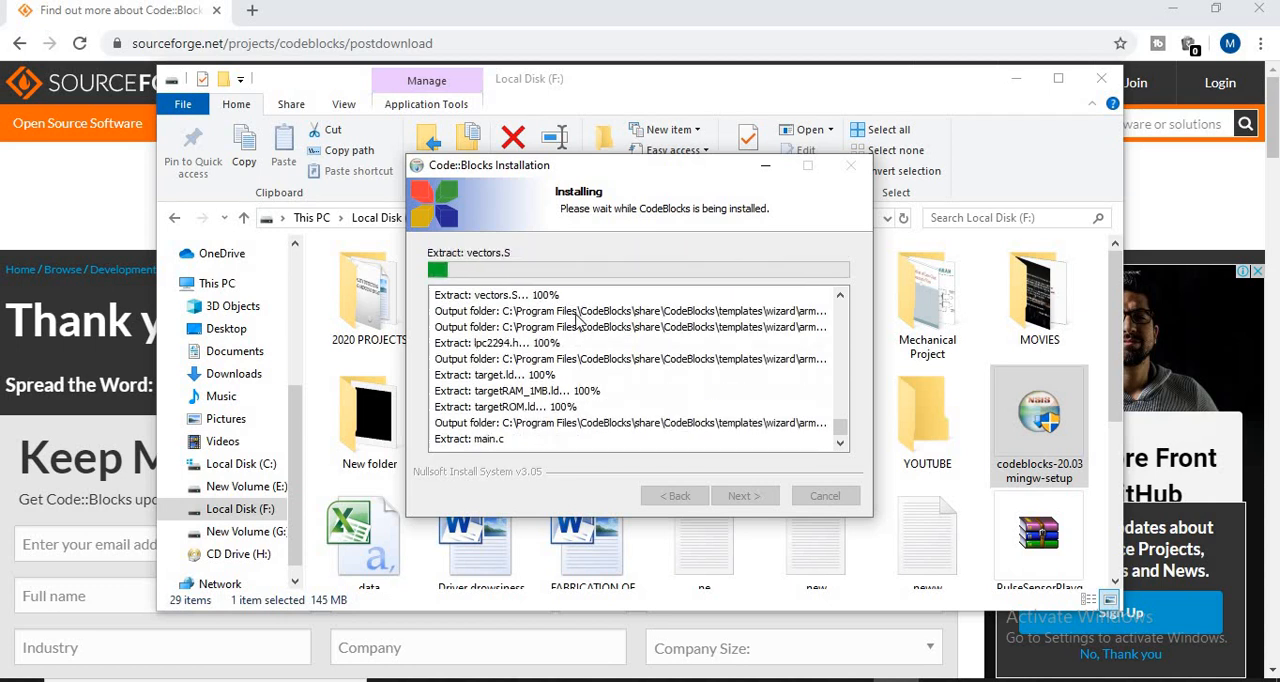
- Minimize the File Explorer and browser windows and check the progress of the Code::Blocks installation
{"action": "left_click", "coordinate": [1016, 86]}
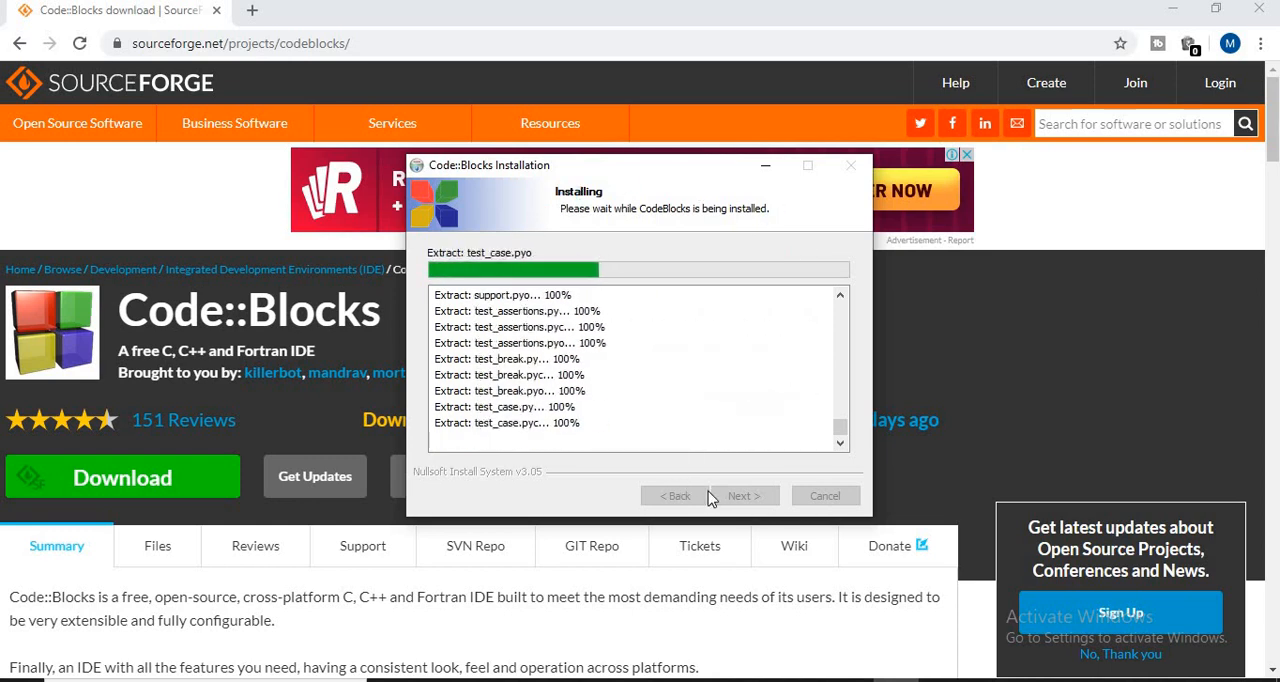
{"action": "left_click", "coordinate": [765, 166]}
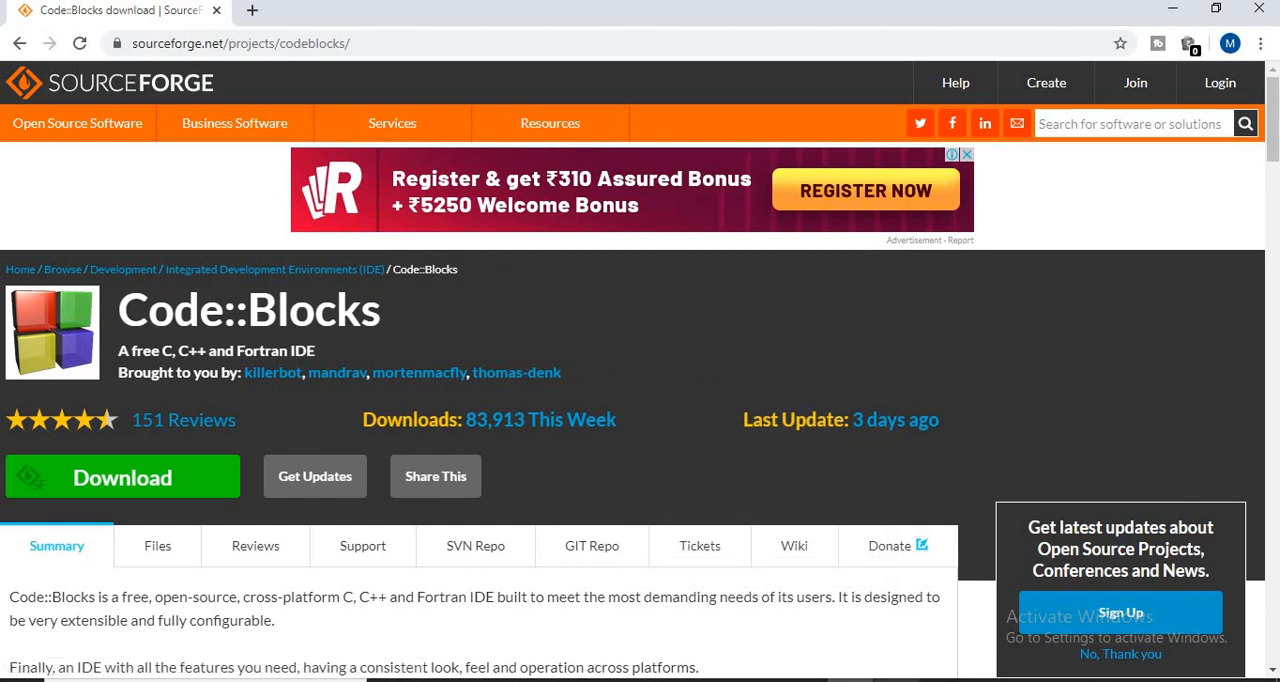
{"action": "left_click", "coordinate": [892, 655]}
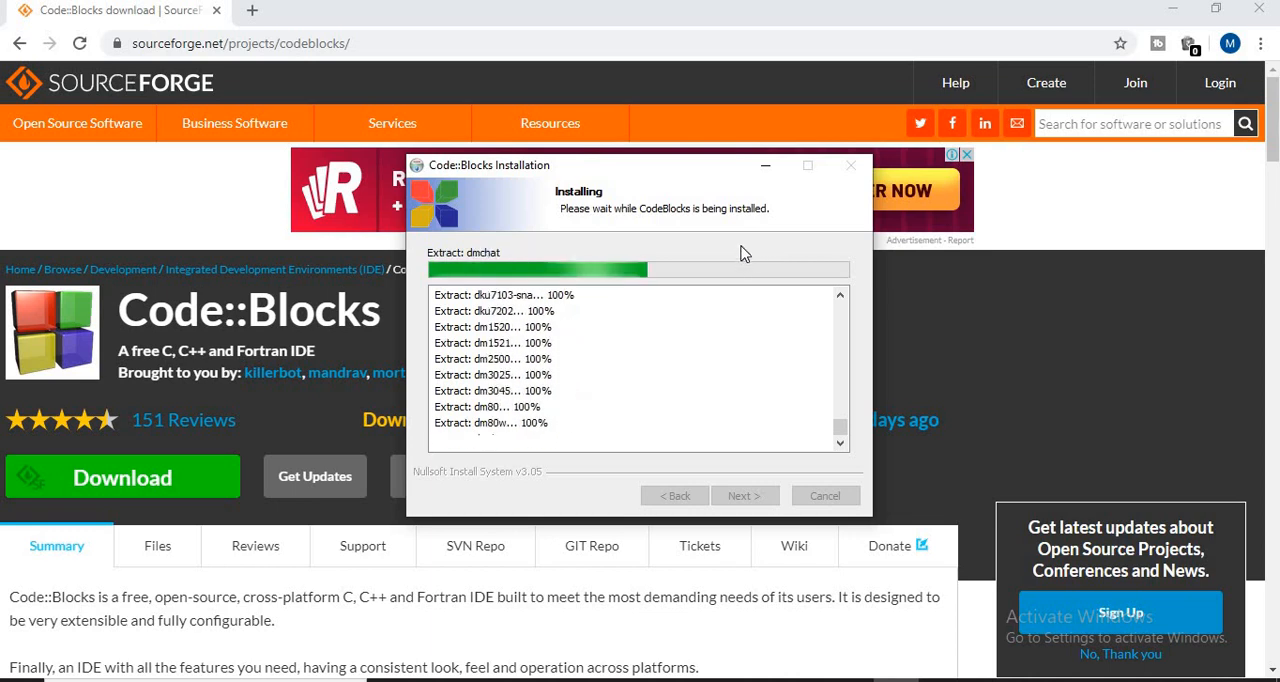
{"action": "left_click", "coordinate": [766, 168]}
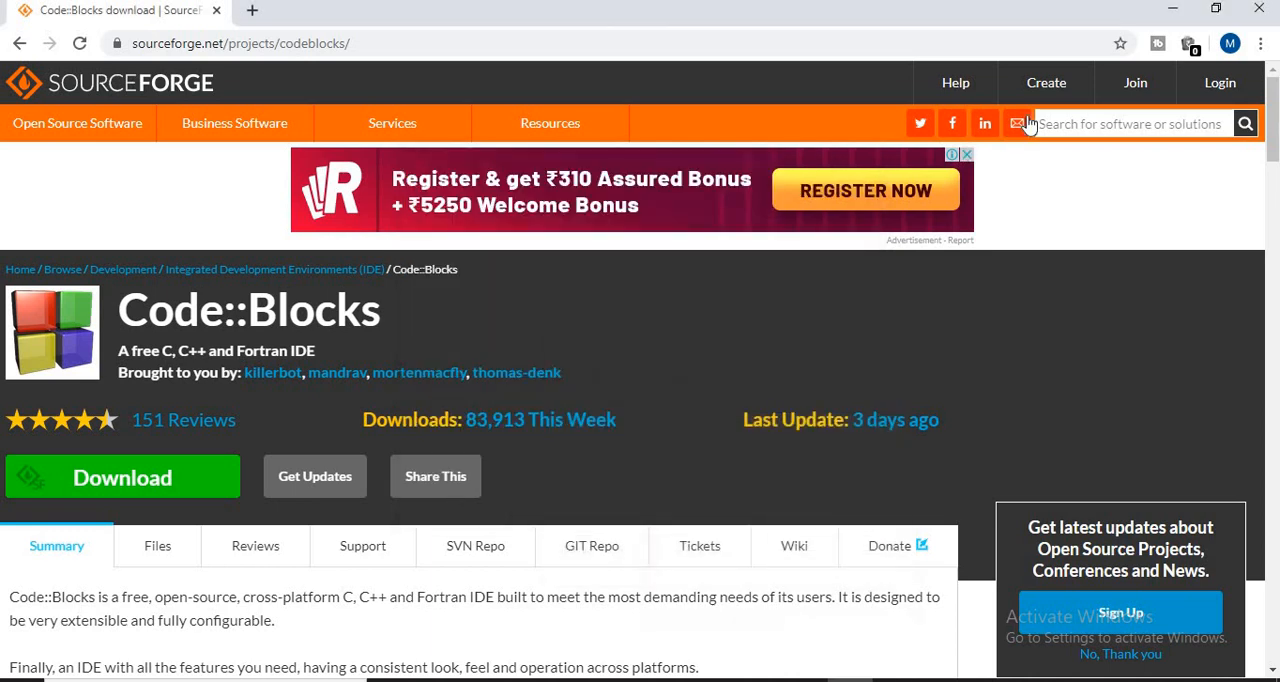
{"action": "left_click", "coordinate": [1174, 17]}
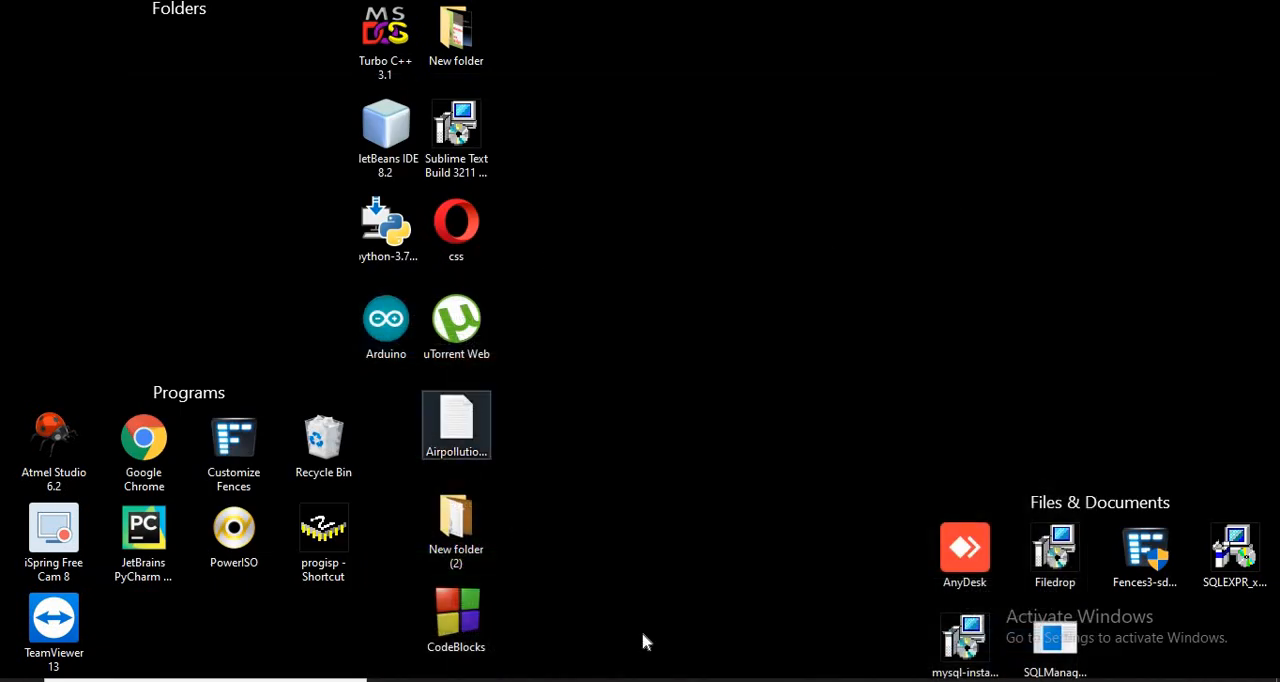
{"action": "left_click", "coordinate": [875, 650]}
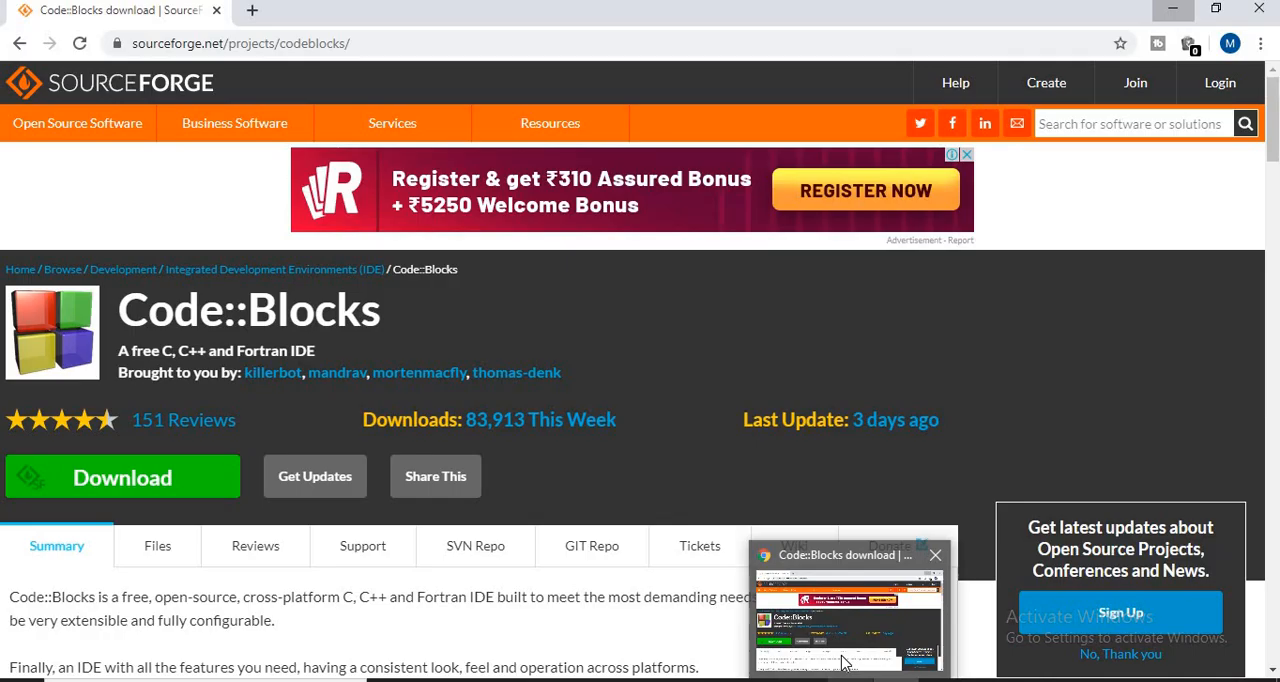
{"action": "left_click", "coordinate": [843, 664]}
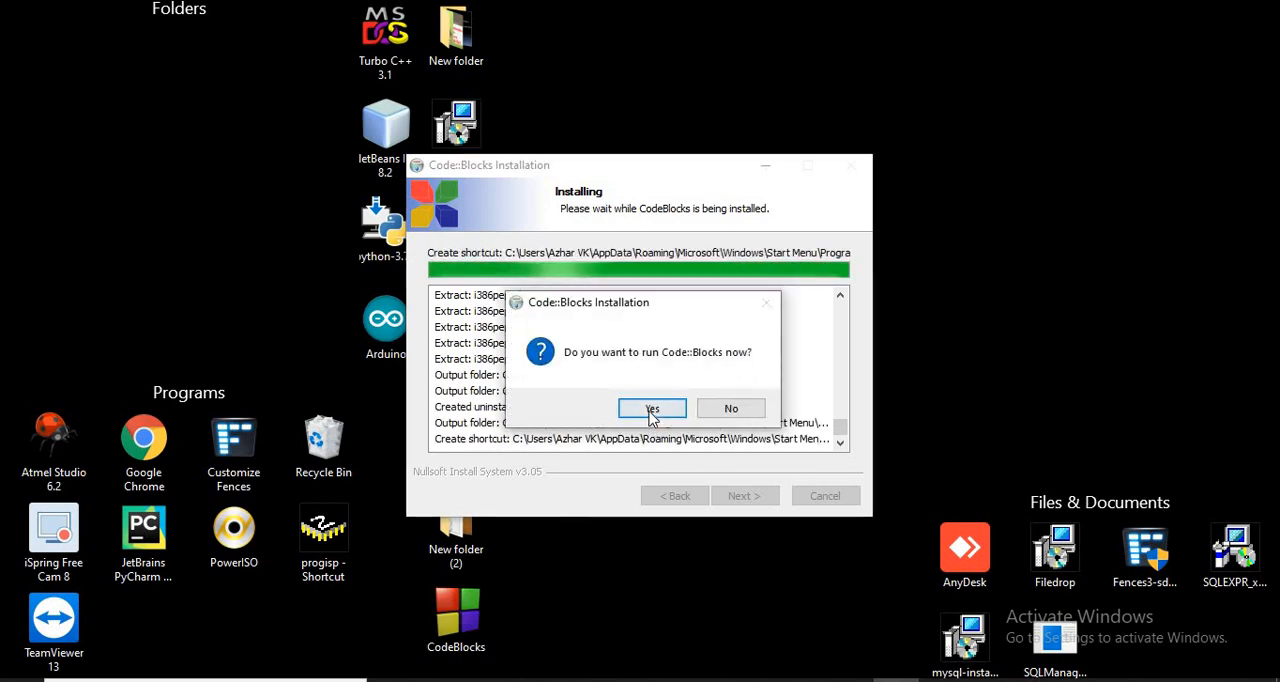
- Agree to run Code::Blocks straight from the installer and maximize its window
{"action": "left_click", "coordinate": [680, 409]}
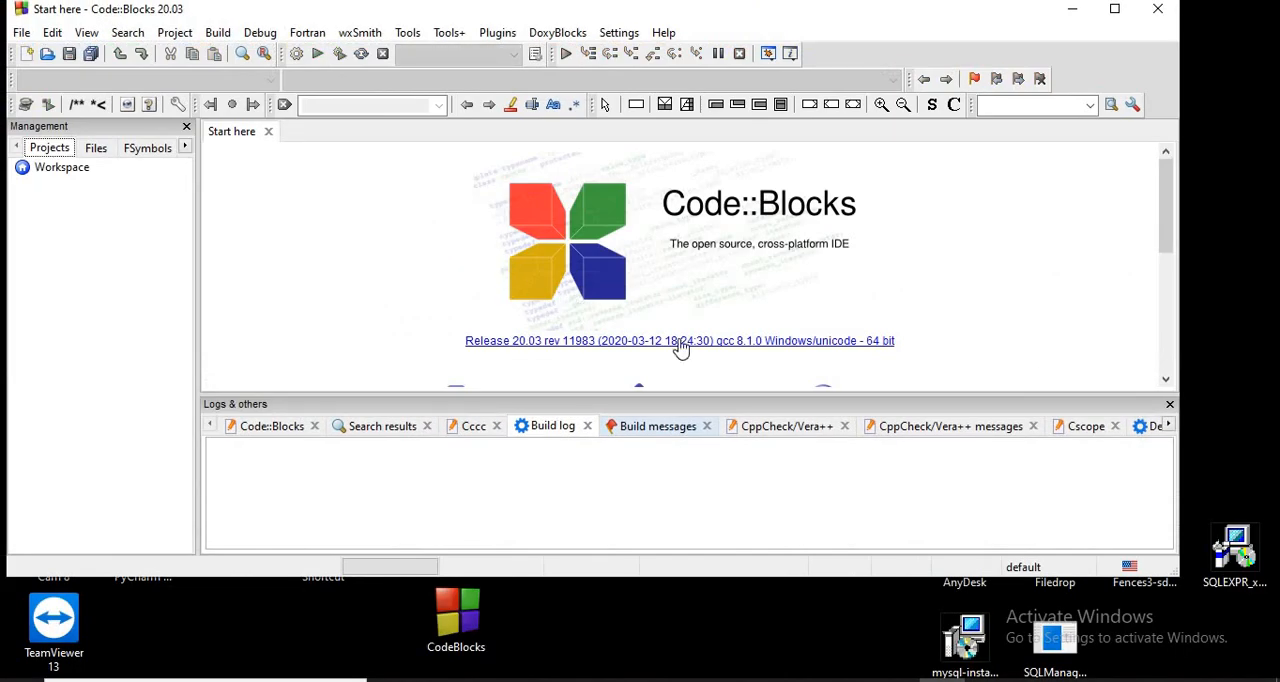
{"action": "left_click", "coordinate": [1115, 9]}
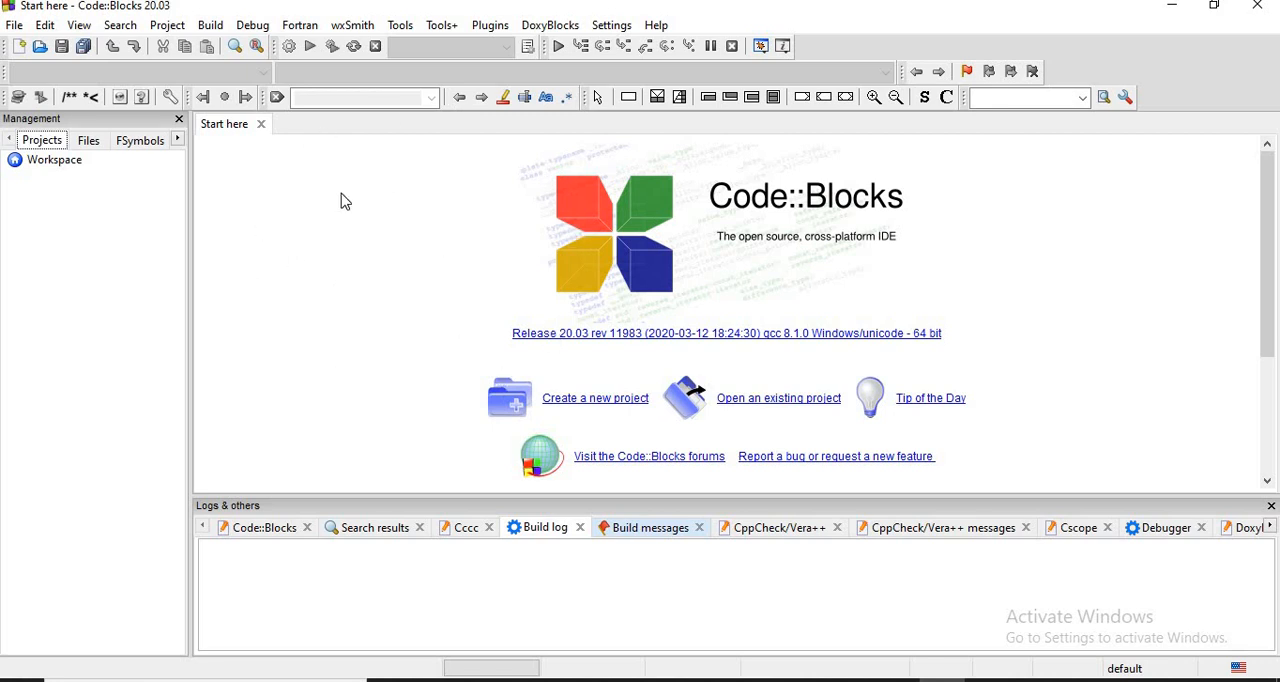
- Start a new project from the Console application template
{"action": "left_click", "coordinate": [17, 27]}
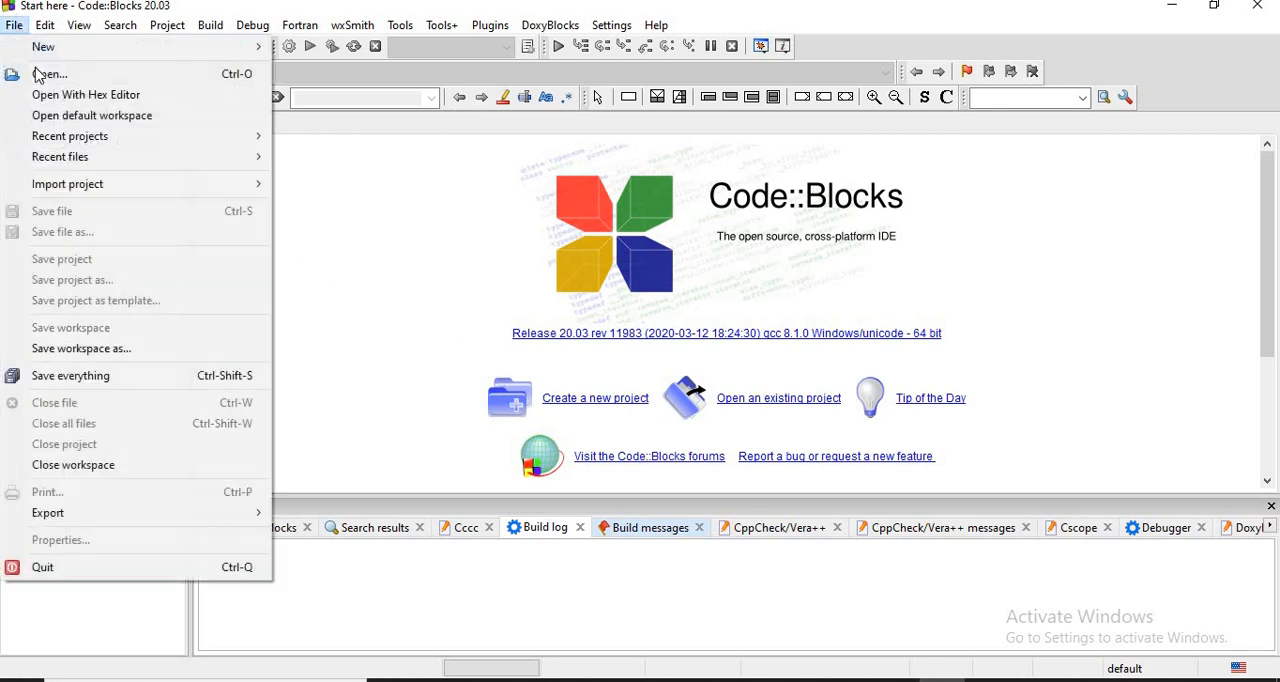
{"action": "mouse_move", "coordinate": [68, 52]}
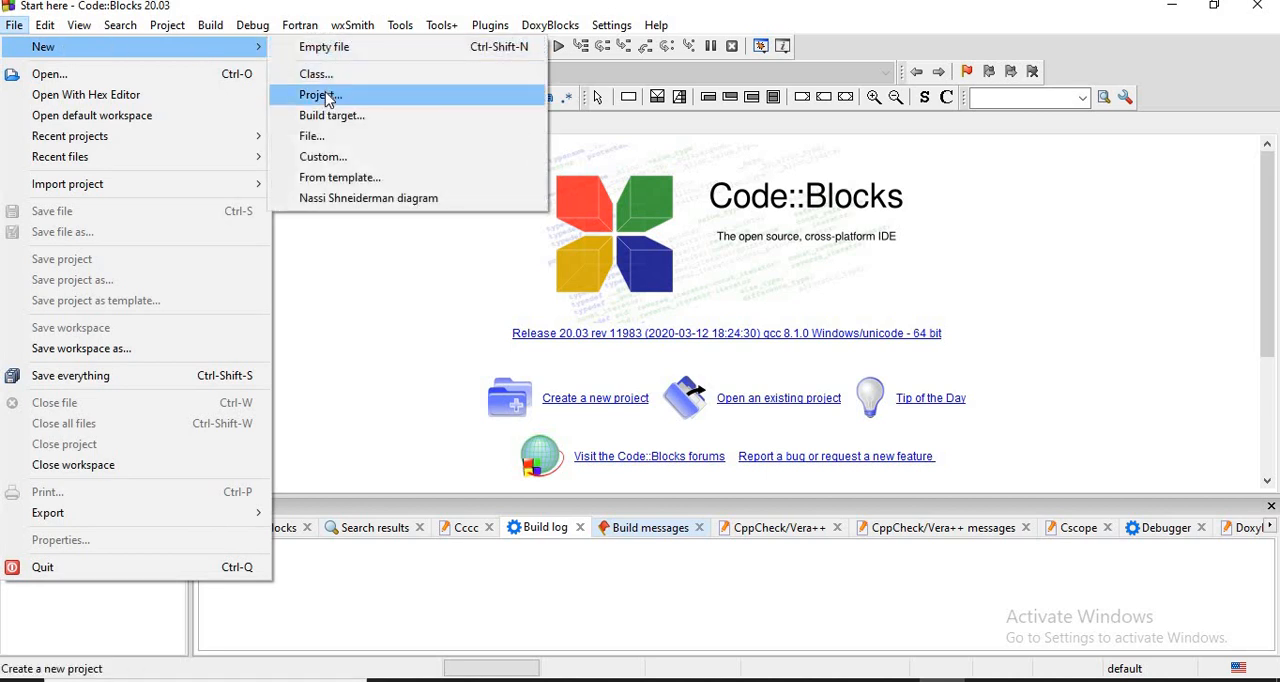
{"action": "left_click", "coordinate": [328, 100]}
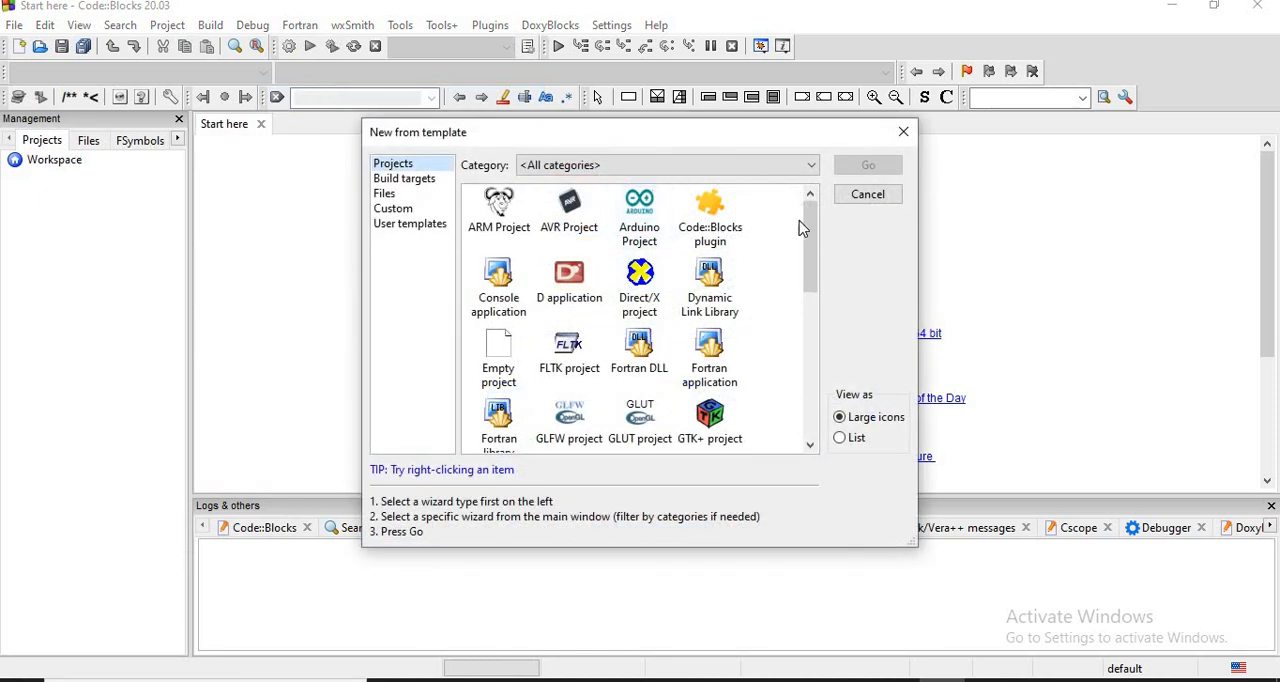
{"action": "left_click_drag", "start_coordinate": [808, 229], "coordinate": [811, 219]}
{"action": "left_click_drag", "start_coordinate": [810, 282], "coordinate": [815, 247]}
{"action": "left_click", "coordinate": [500, 295]}
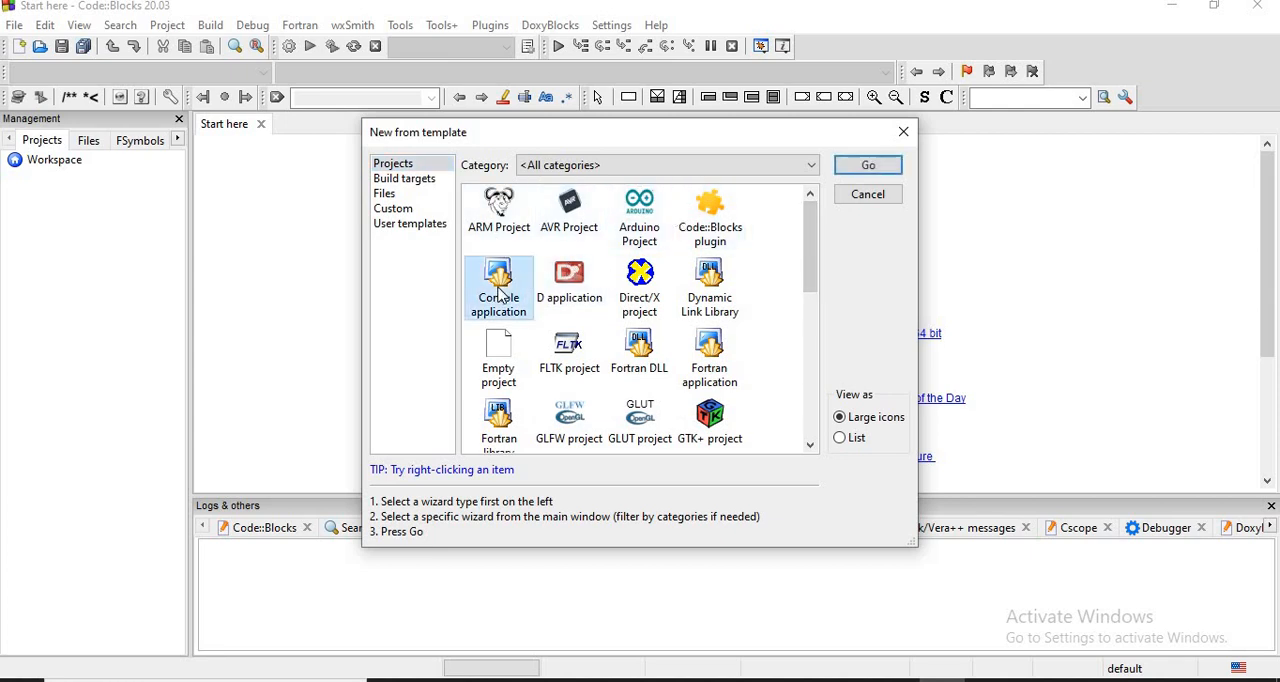
{"action": "left_click", "coordinate": [862, 172]}
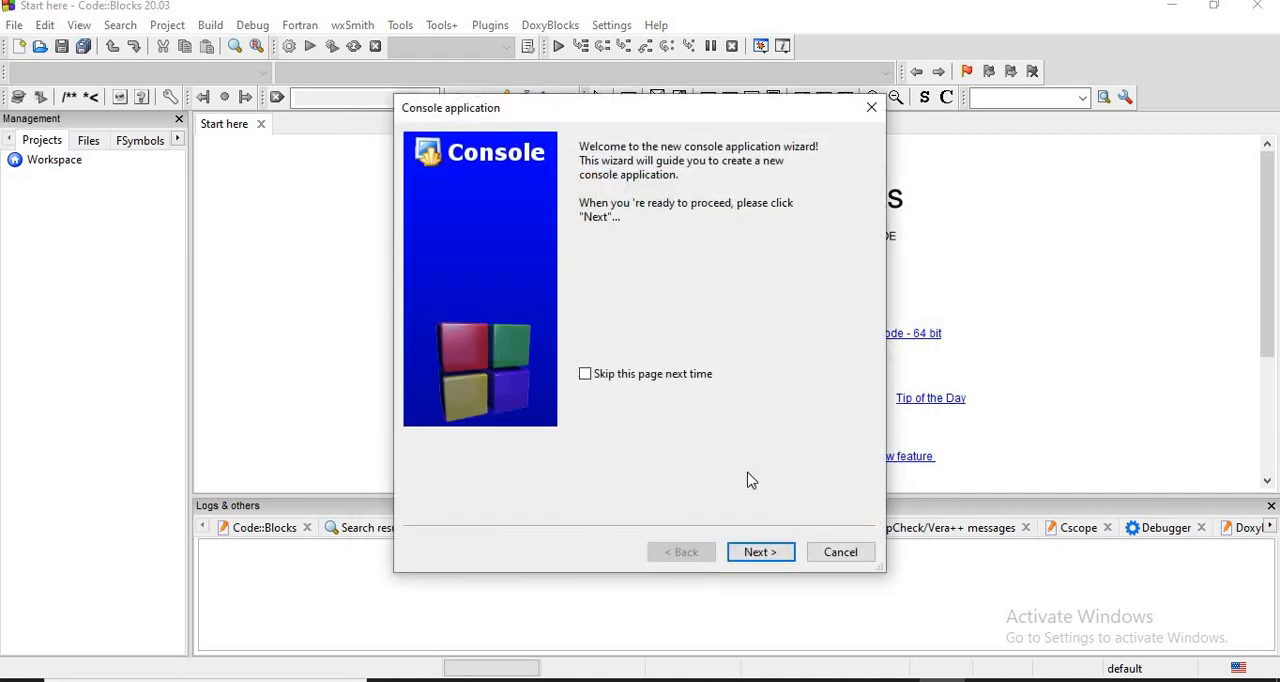
- Create the console project in C with the title First, keeping the GNU GCC Compiler and the Debug and Release configurations
{"action": "left_click", "coordinate": [762, 553]}
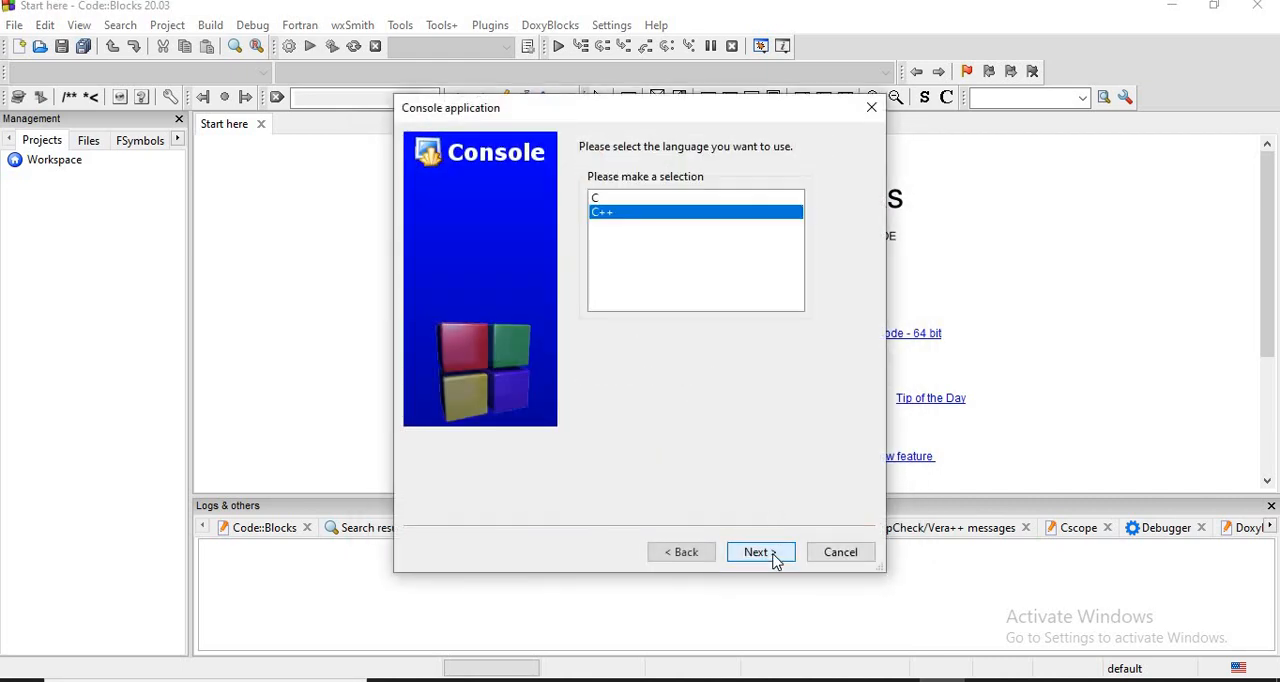
{"action": "left_click", "coordinate": [605, 199]}
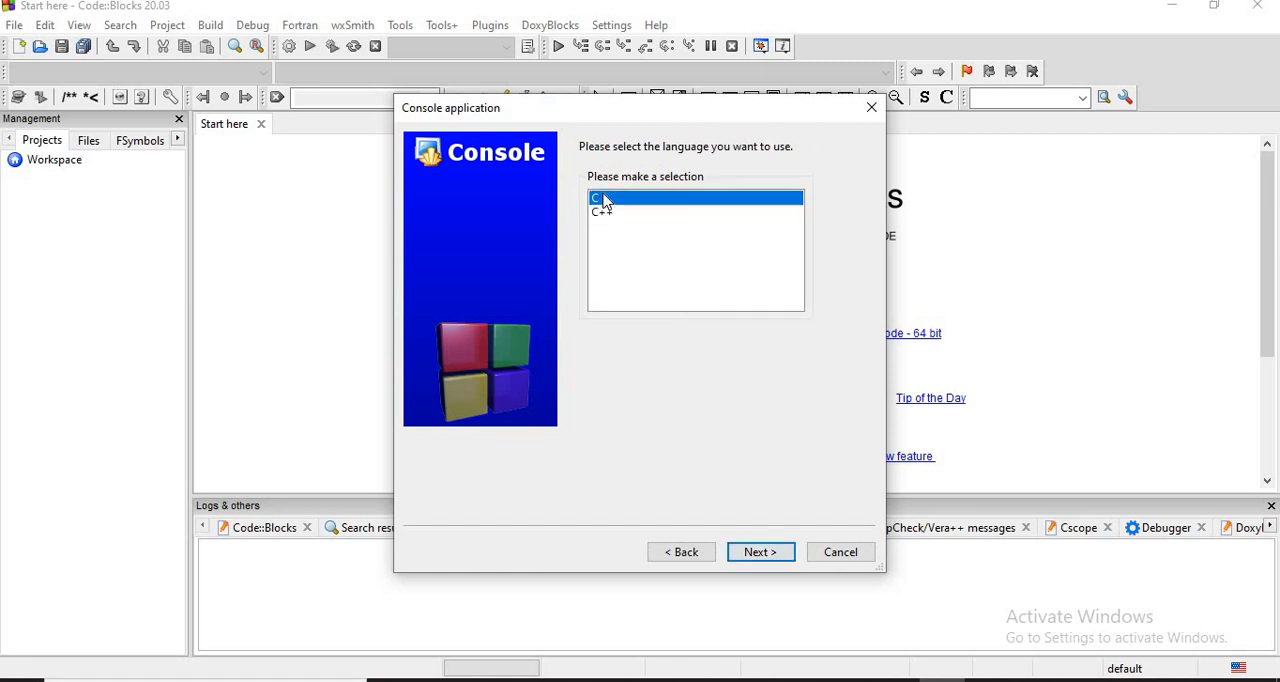
{"action": "left_click", "coordinate": [772, 556]}
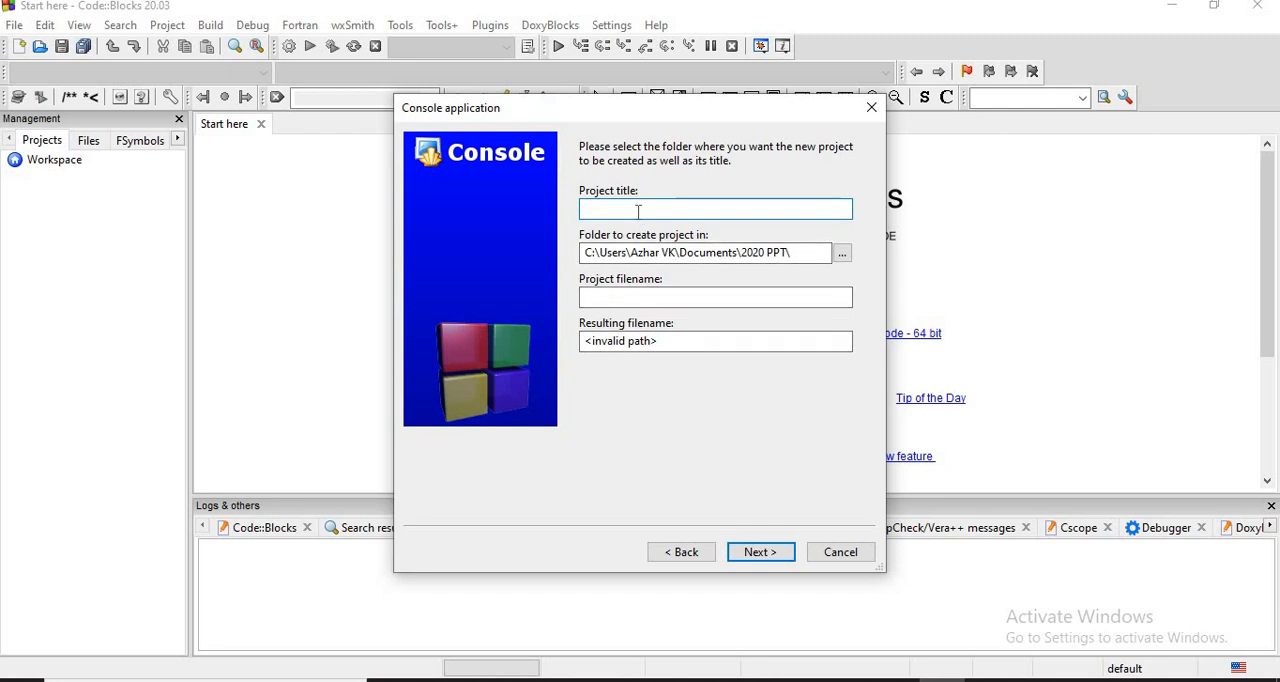
{"action": "type", "text": "First"}
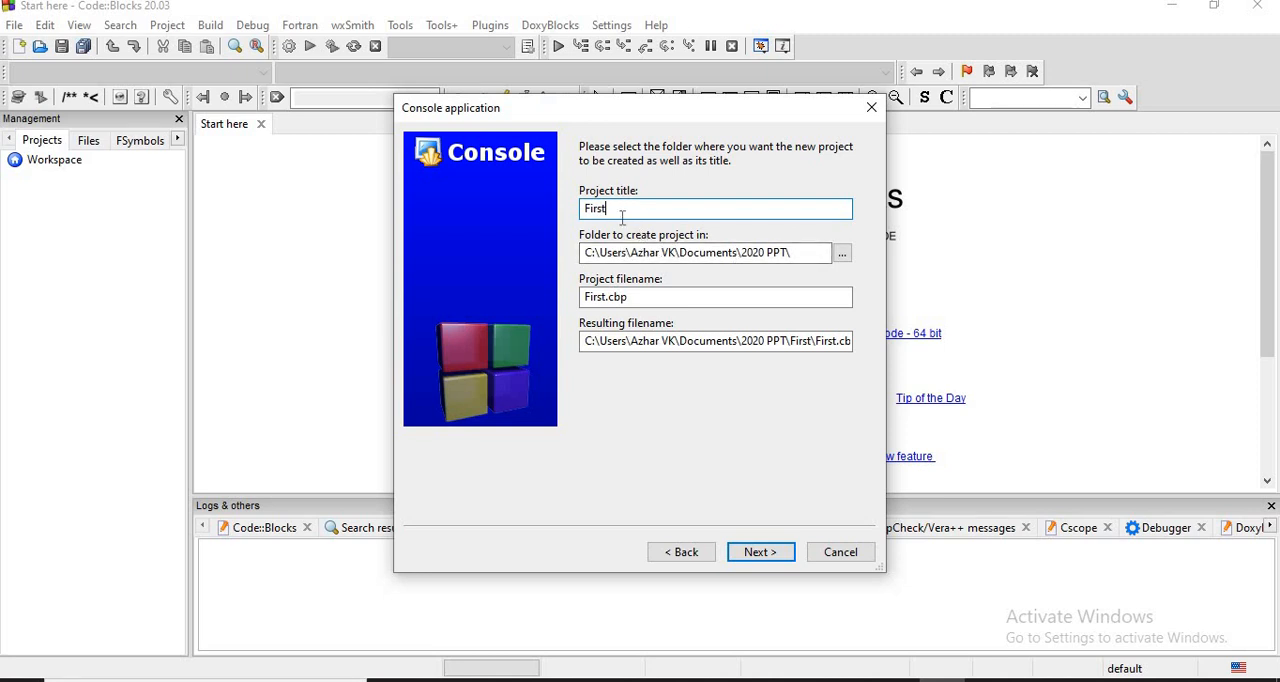
{"action": "left_click", "coordinate": [760, 553]}
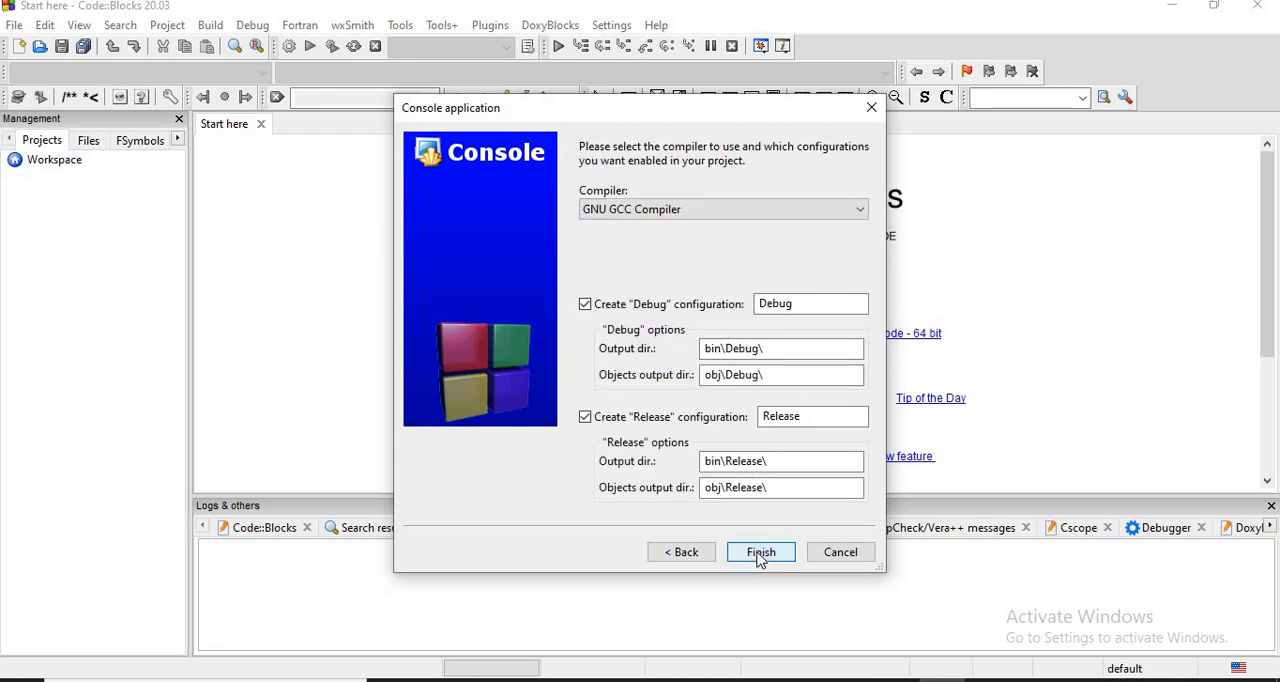
{"action": "left_click", "coordinate": [760, 553]}
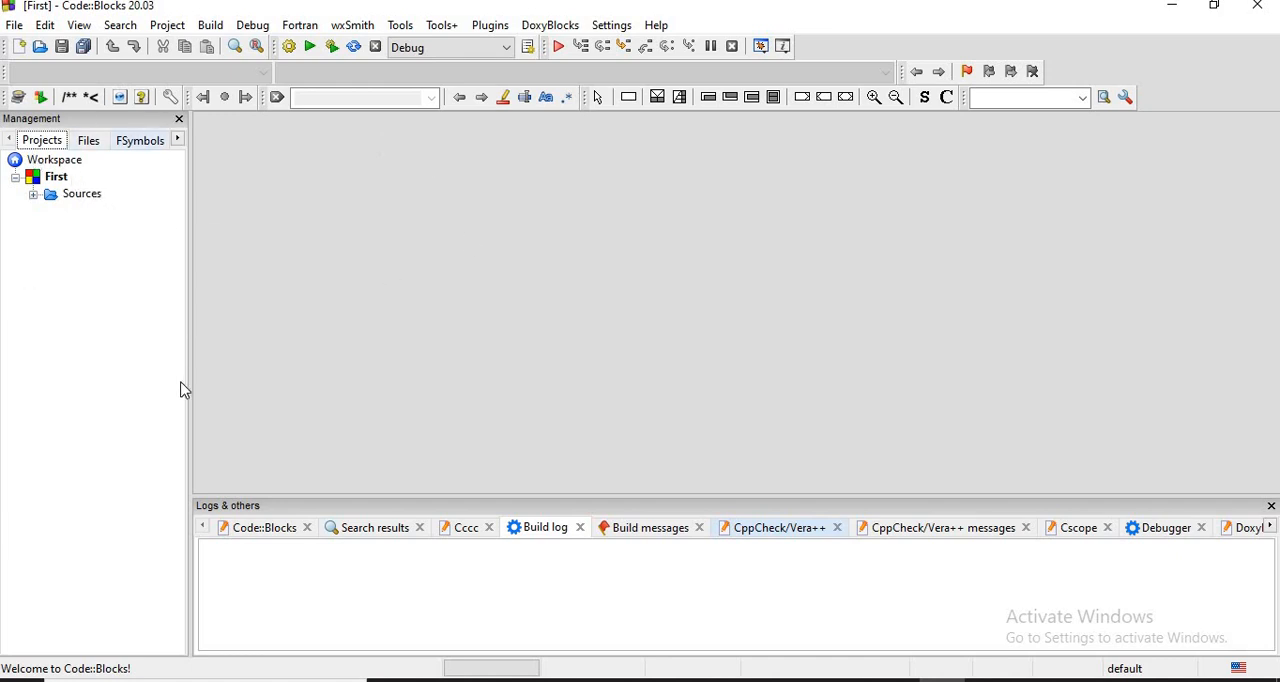
- Expand the Sources folder of the First project and open main.c in the editor
{"action": "left_click", "coordinate": [16, 180]}
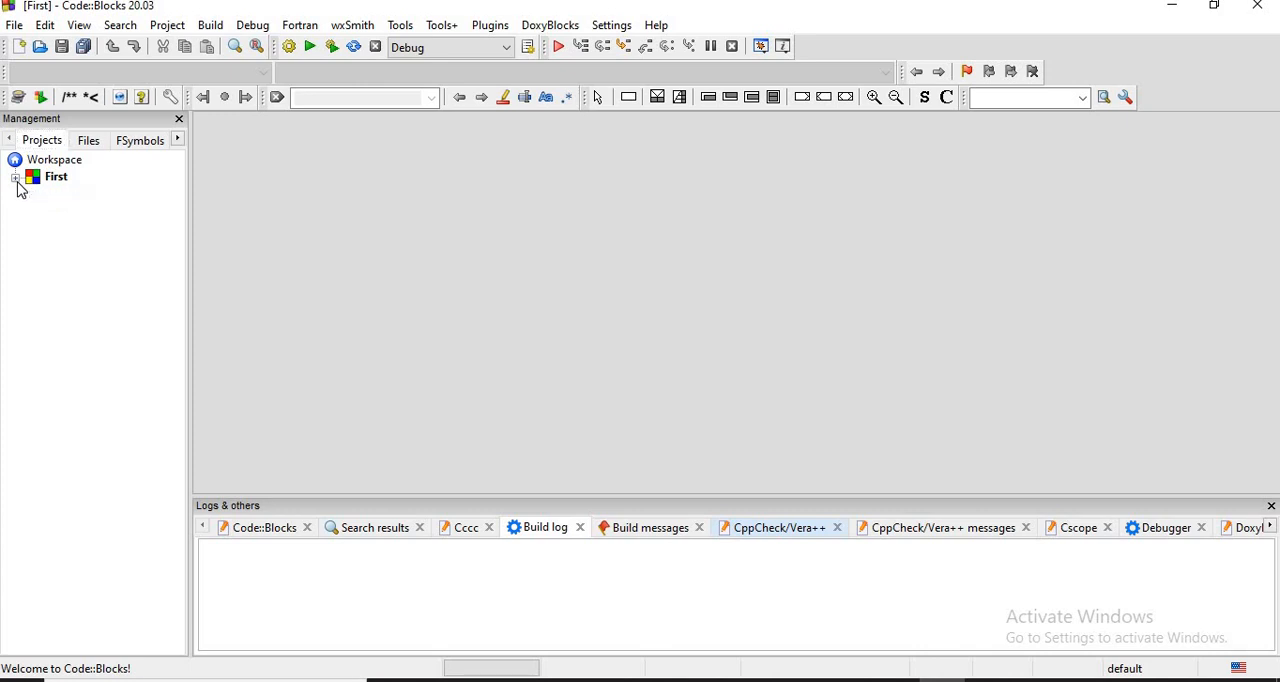
{"action": "left_click", "coordinate": [16, 180]}
{"action": "left_click", "coordinate": [33, 195]}
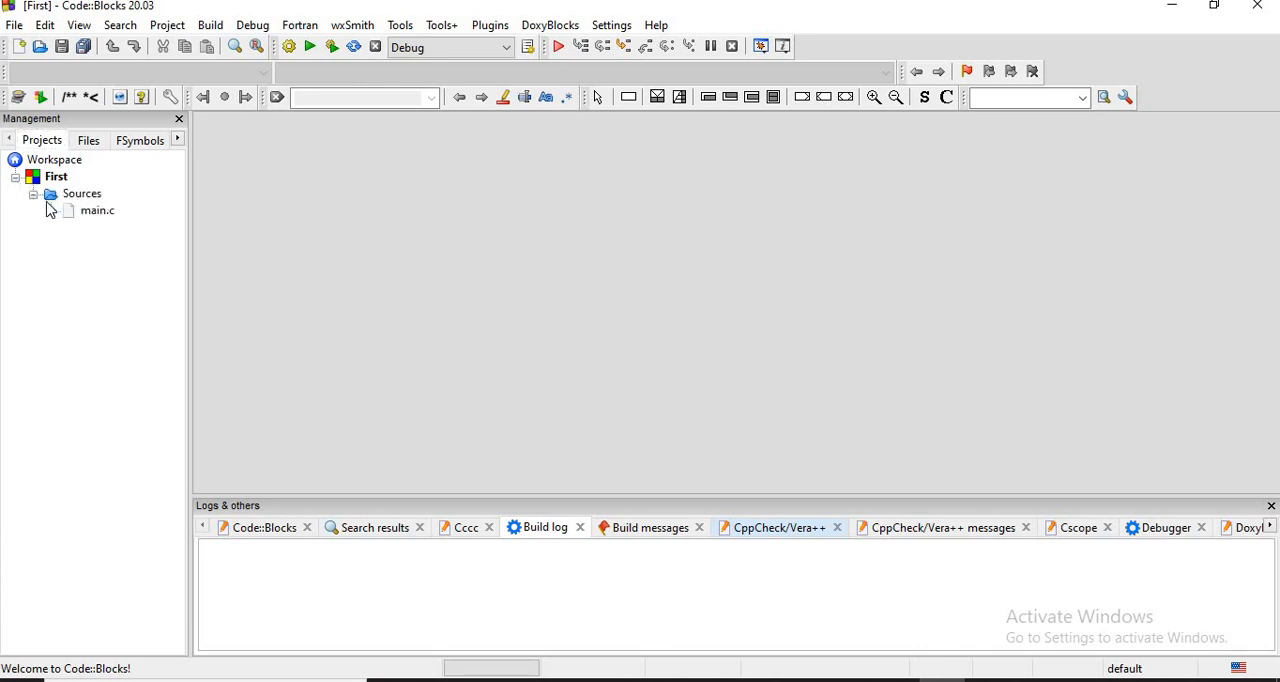
{"action": "double_click", "coordinate": [95, 215]}
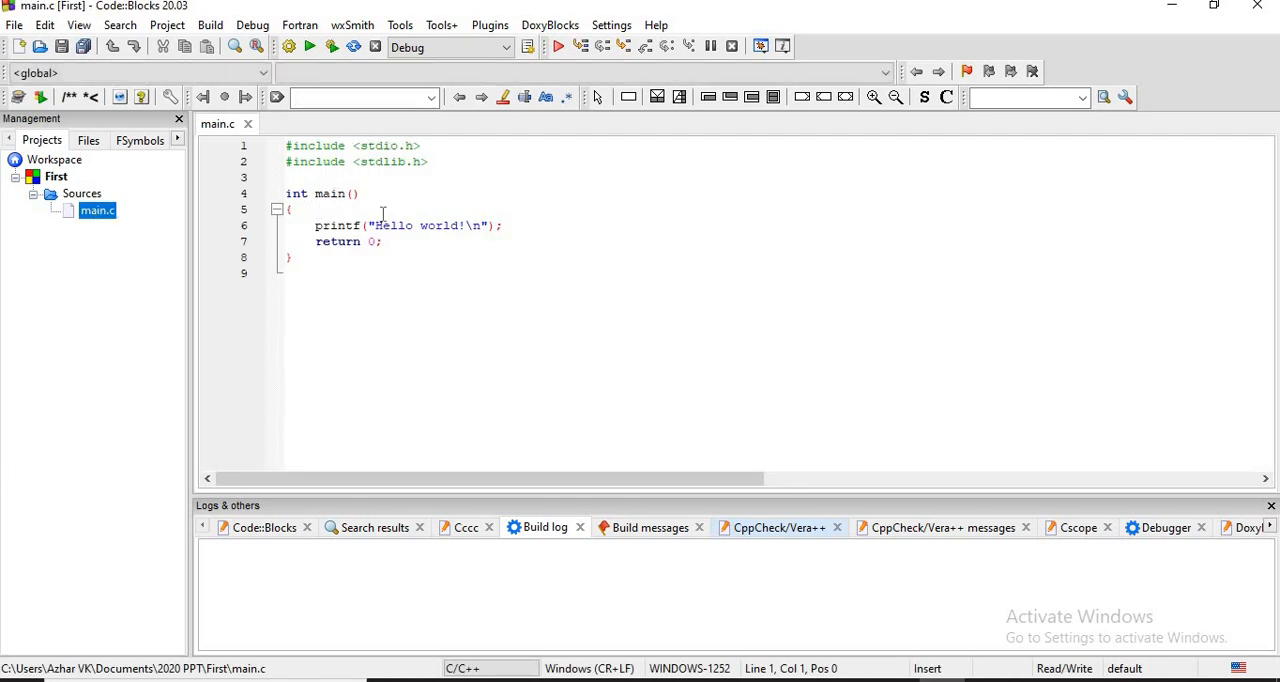
- Replace "Hello world" in the printf statement of main.c with "MY name is" followed by the person's name in capitals
{"action": "left_click", "coordinate": [461, 226]}
{"action": "key", "text": "BackSpace"}
{"action": "key", "text": "BackSpace"}
{"action": "key", "text": "BackSpace"}
{"action": "key", "text": "BackSpace"}
{"action": "key", "text": "BackSpace"}
{"action": "key", "text": "BackSpace"}
{"action": "key", "text": "BackSpace"}
{"action": "key", "text": "BackSpace"}
{"action": "key", "text": "BackSpace"}
{"action": "key", "text": "BackSpace"}
{"action": "key", "text": "BackSpace"}
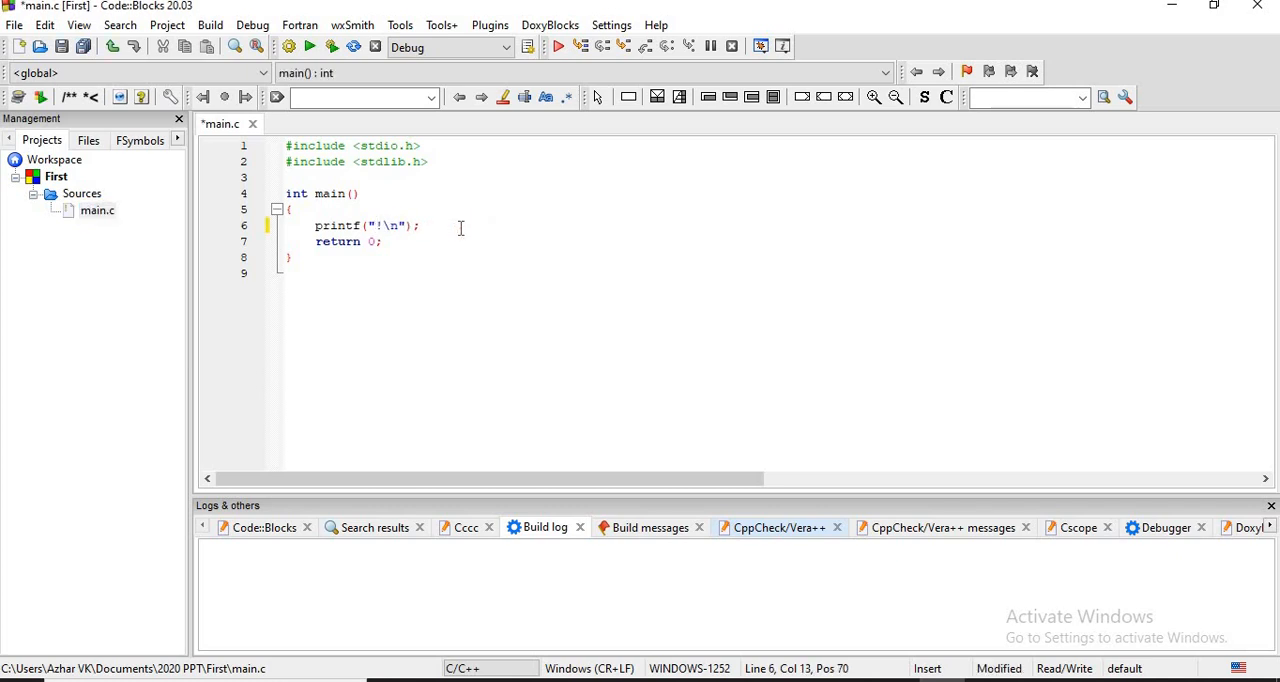
{"action": "type", "text": "my"}
{"action": "key", "text": "BackSpace"}
{"action": "key", "text": "BackSpace"}
{"action": "type", "text": "MY name is AZHAR"}
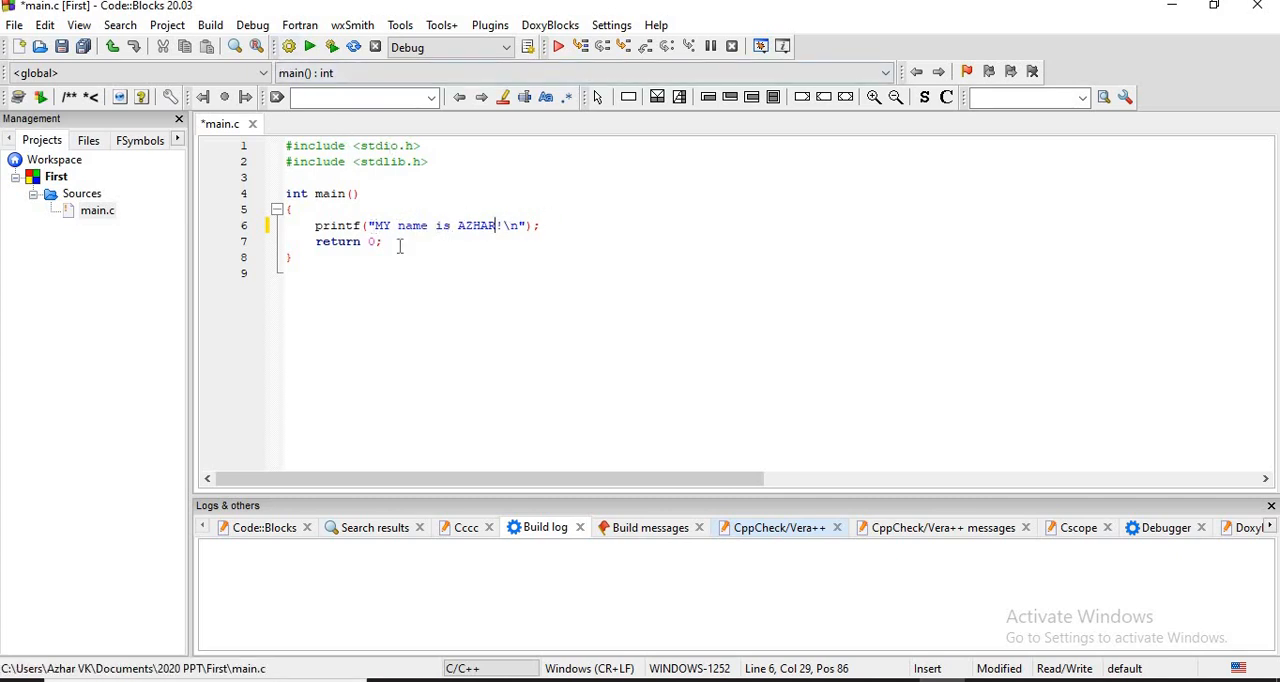
- Save all files of the First project and build it with the Debug target
{"action": "key", "text": "Up"}
{"action": "key", "text": "ctrl+Home"}
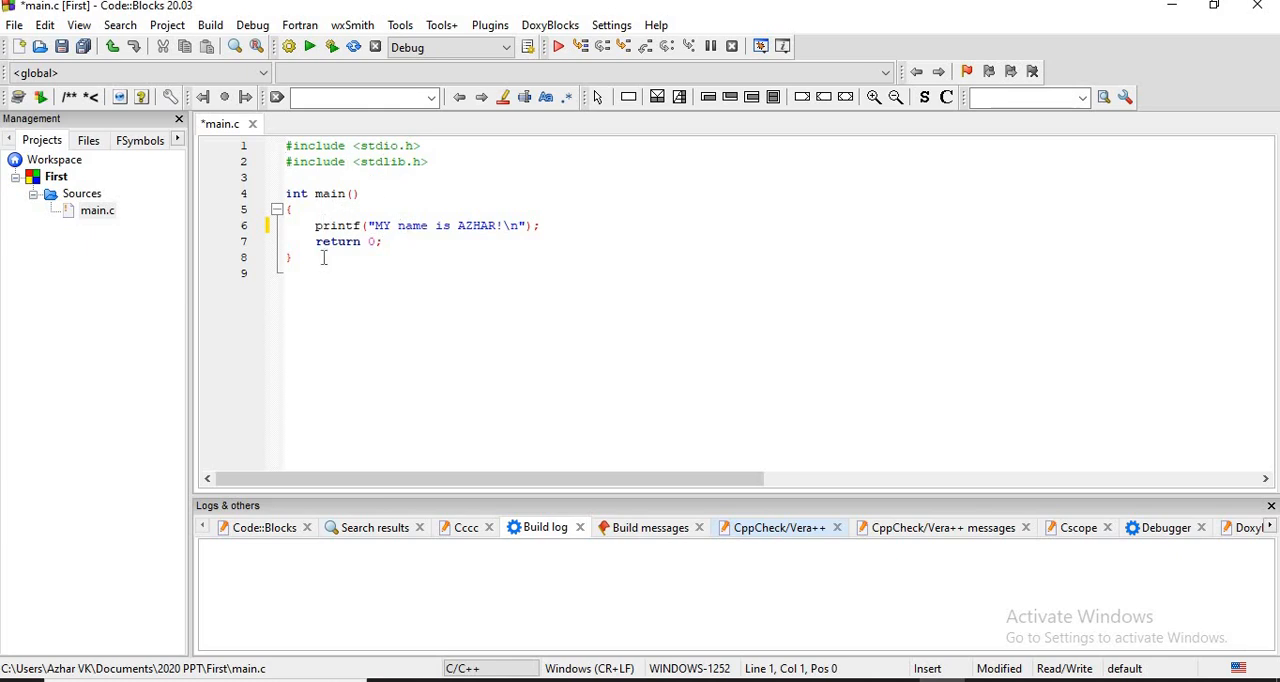
{"action": "left_click", "coordinate": [435, 162]}
{"action": "left_click", "coordinate": [85, 50]}
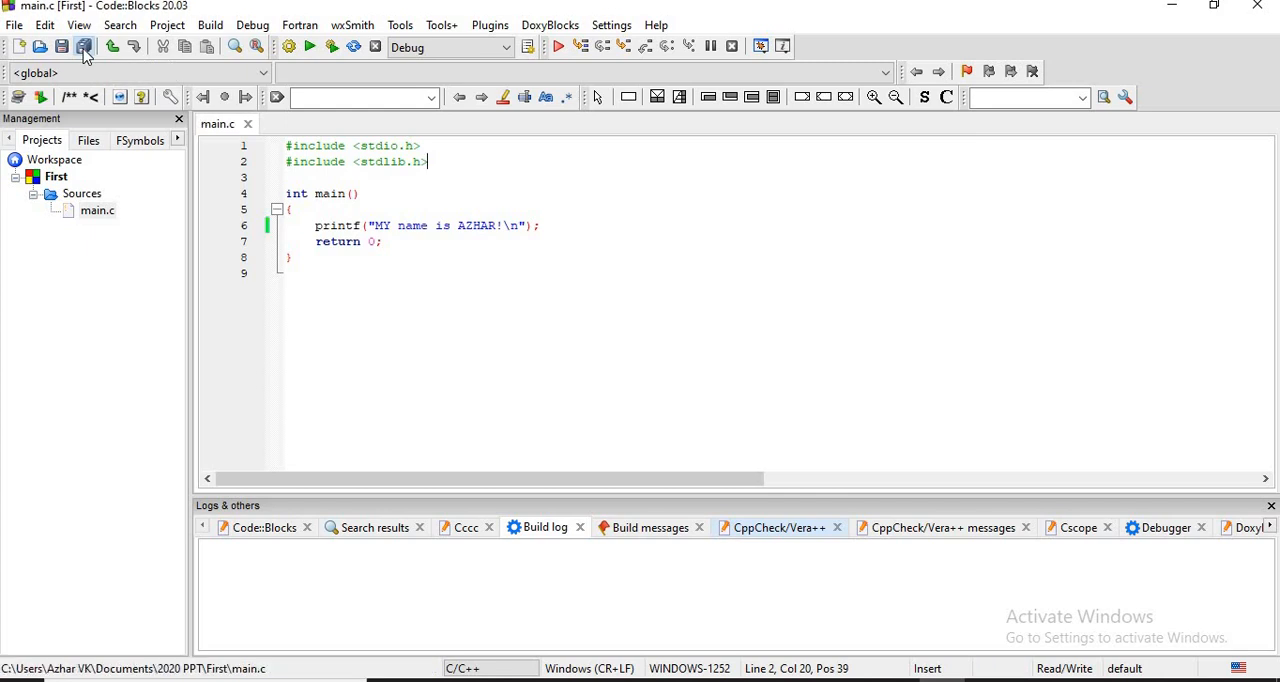
{"action": "left_click", "coordinate": [289, 51]}
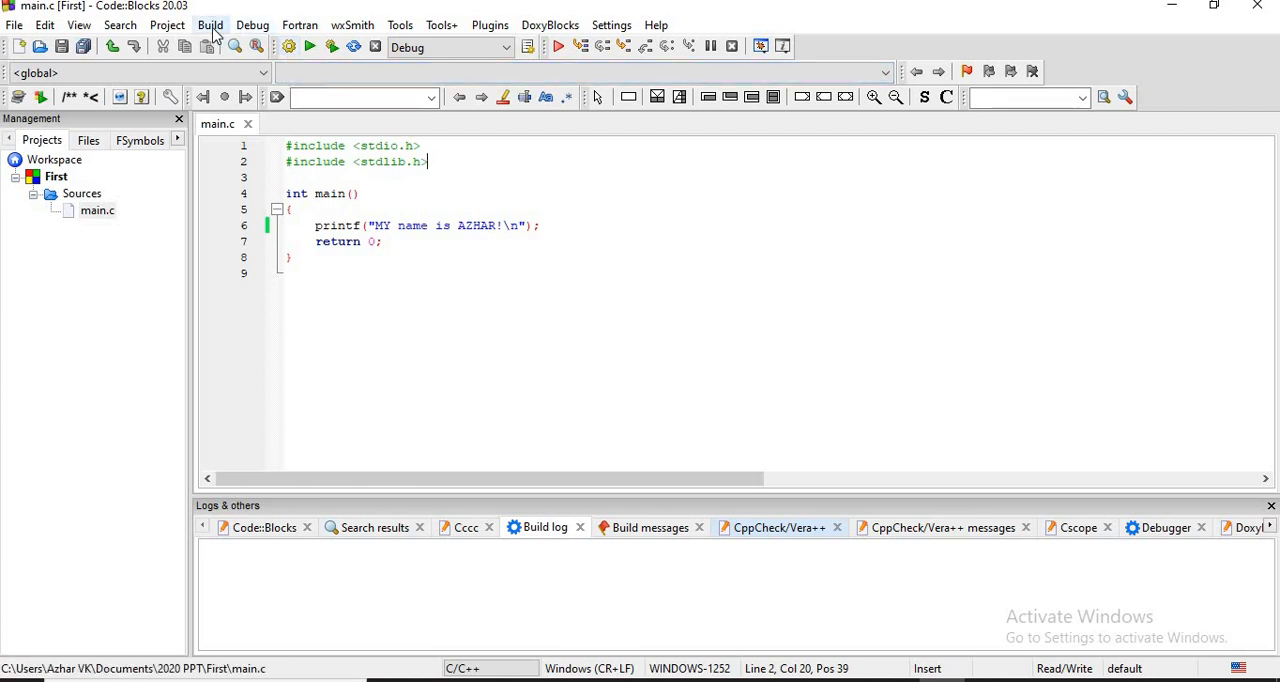
{"action": "left_click", "coordinate": [289, 51]}
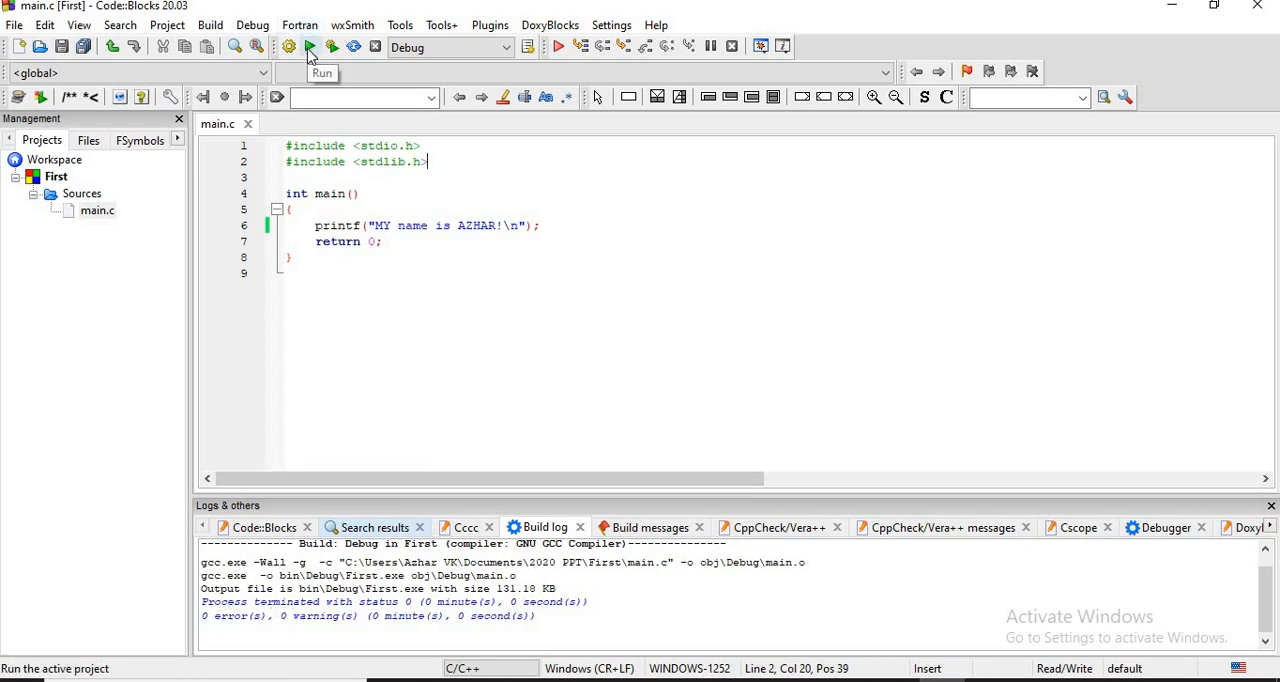
- Run the built First program, check its console output and dismiss the console window
{"action": "left_click", "coordinate": [210, 25]}
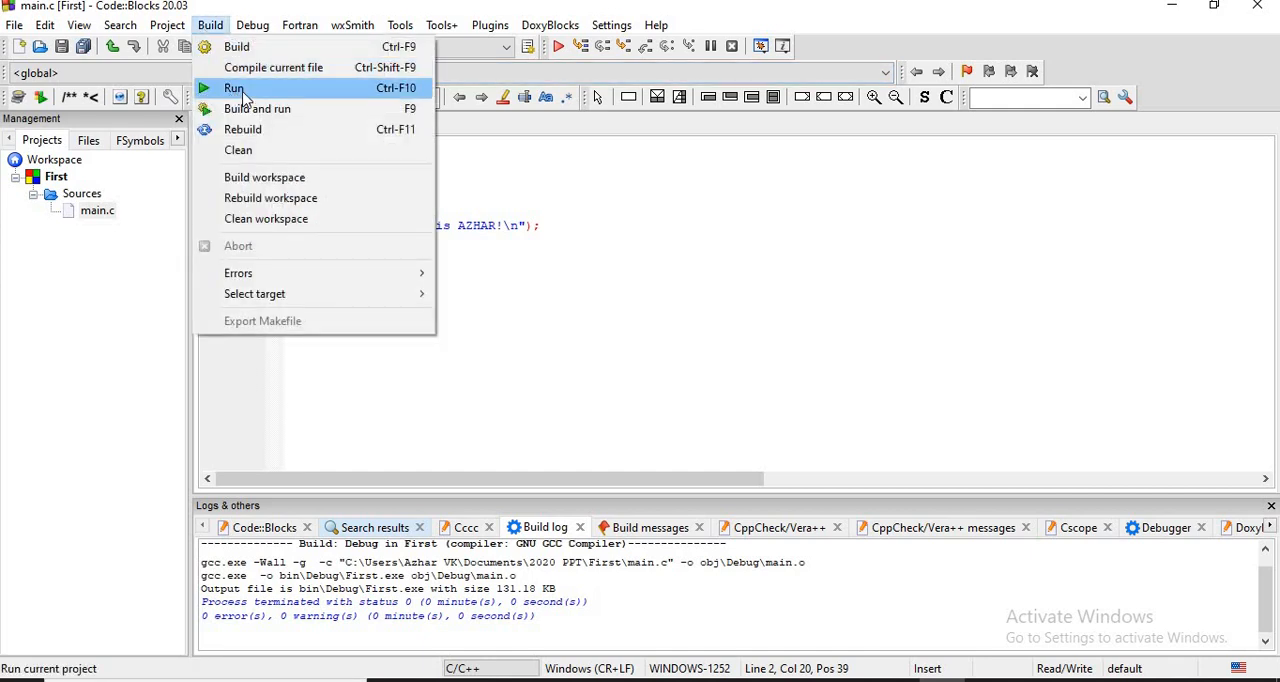
{"action": "left_click", "coordinate": [325, 99]}
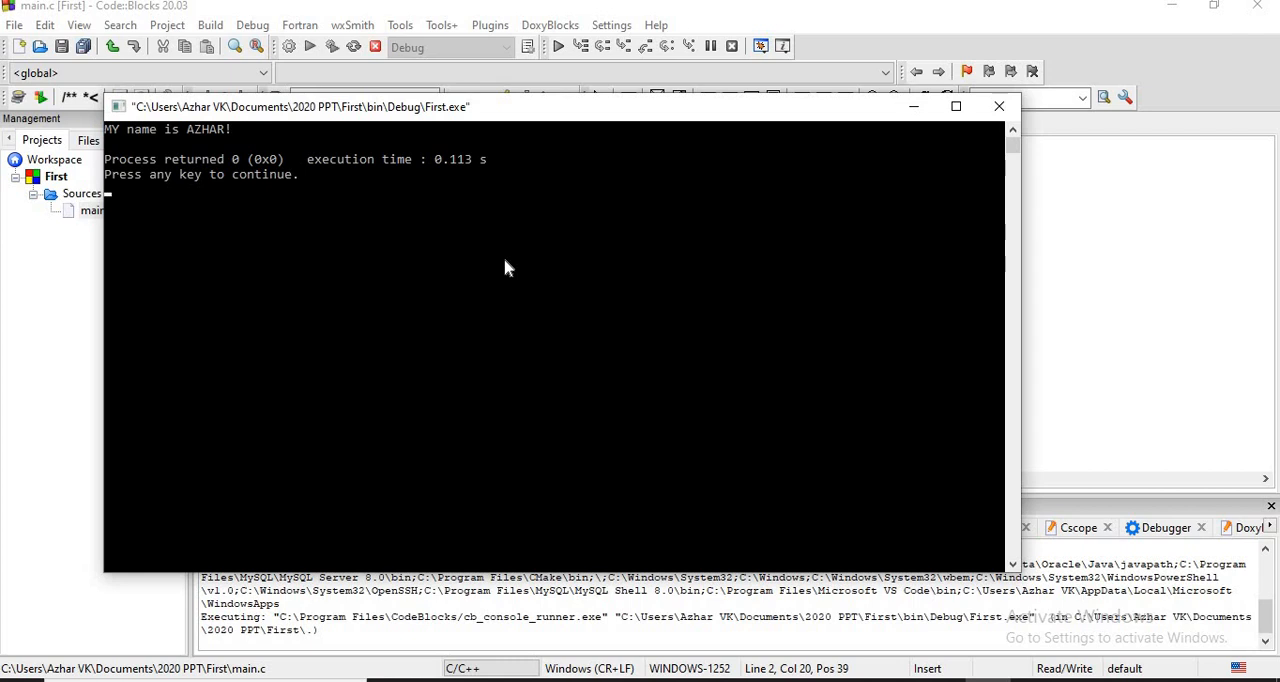
{"action": "key", "text": "Return"}
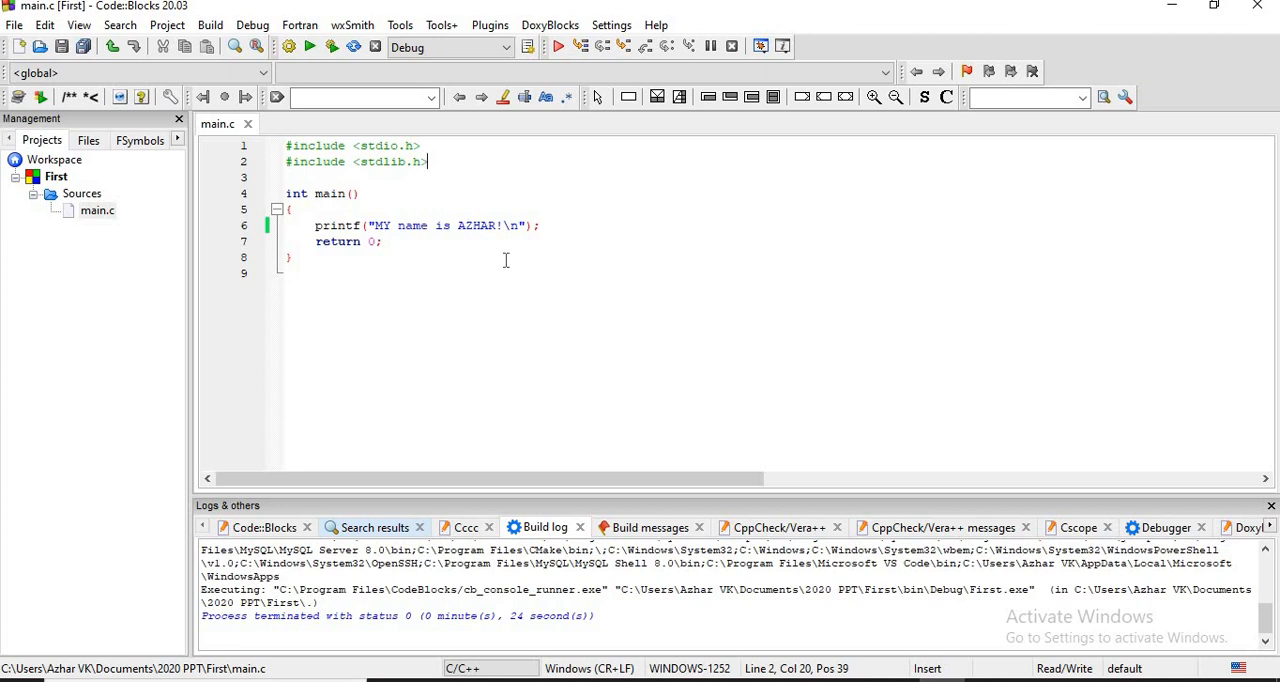
- Close Code::Blocks and advance the Code::Blocks installer past its Installation Complete page
{"action": "left_click", "coordinate": [1258, 8]}
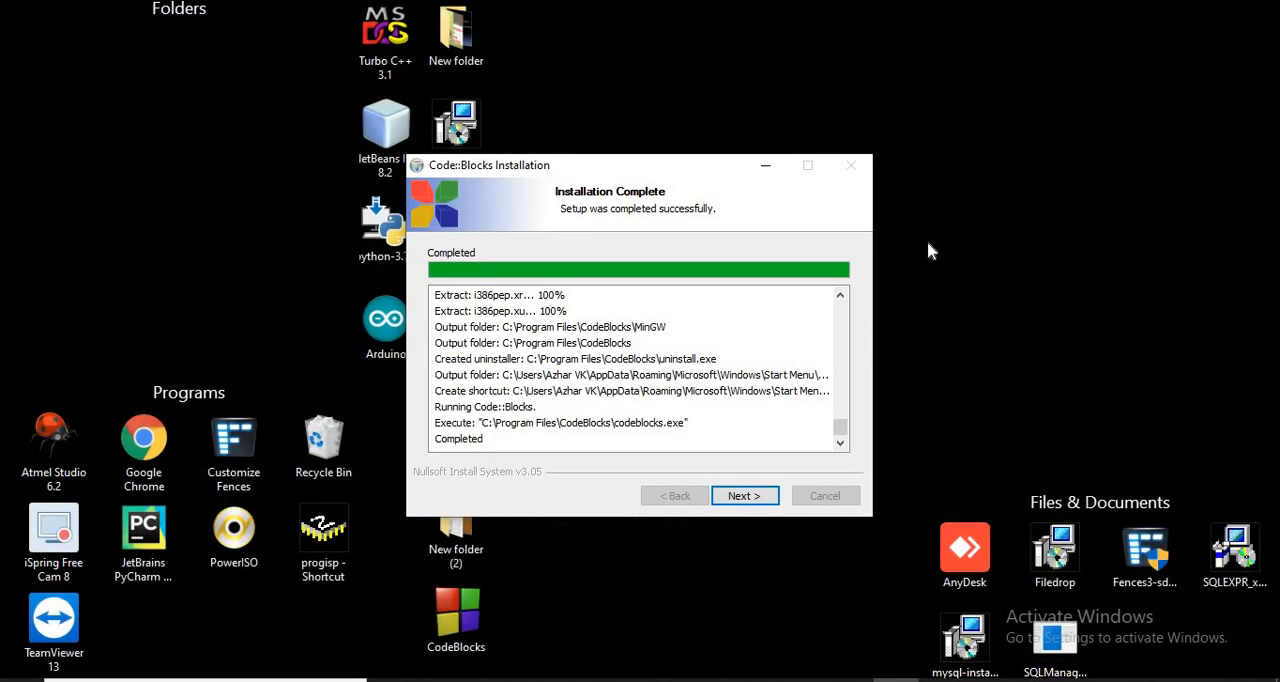
{"action": "left_click", "coordinate": [727, 494]}
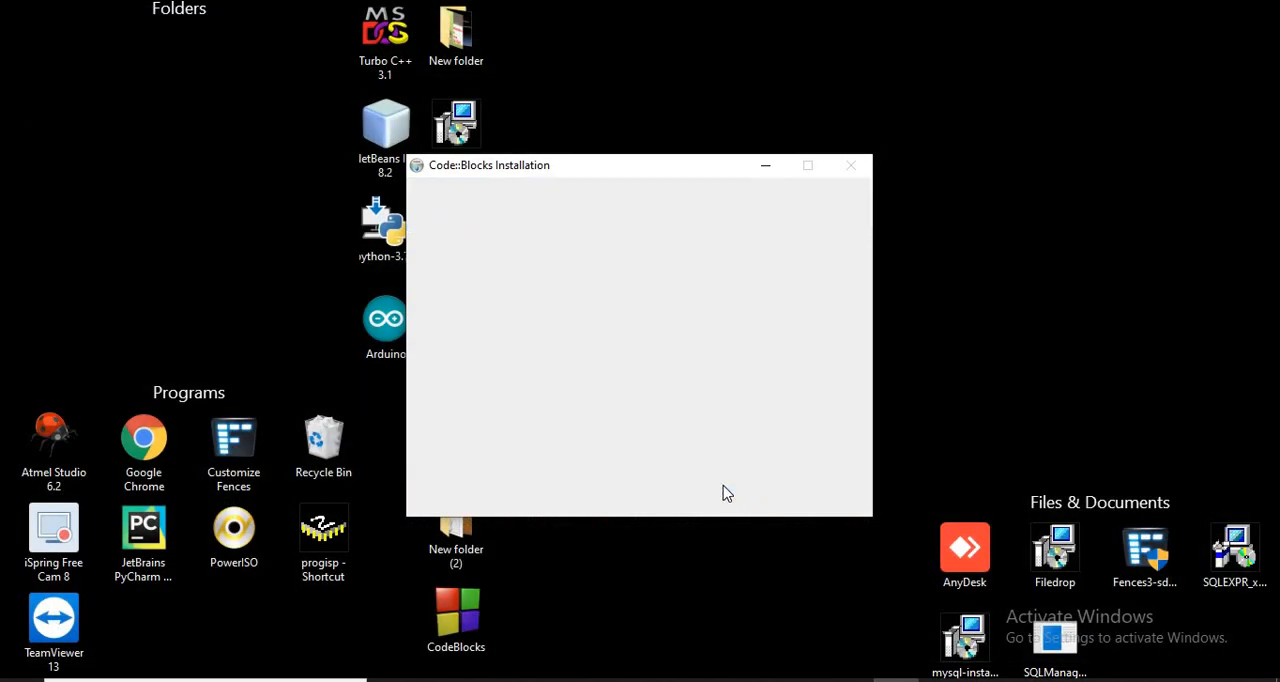